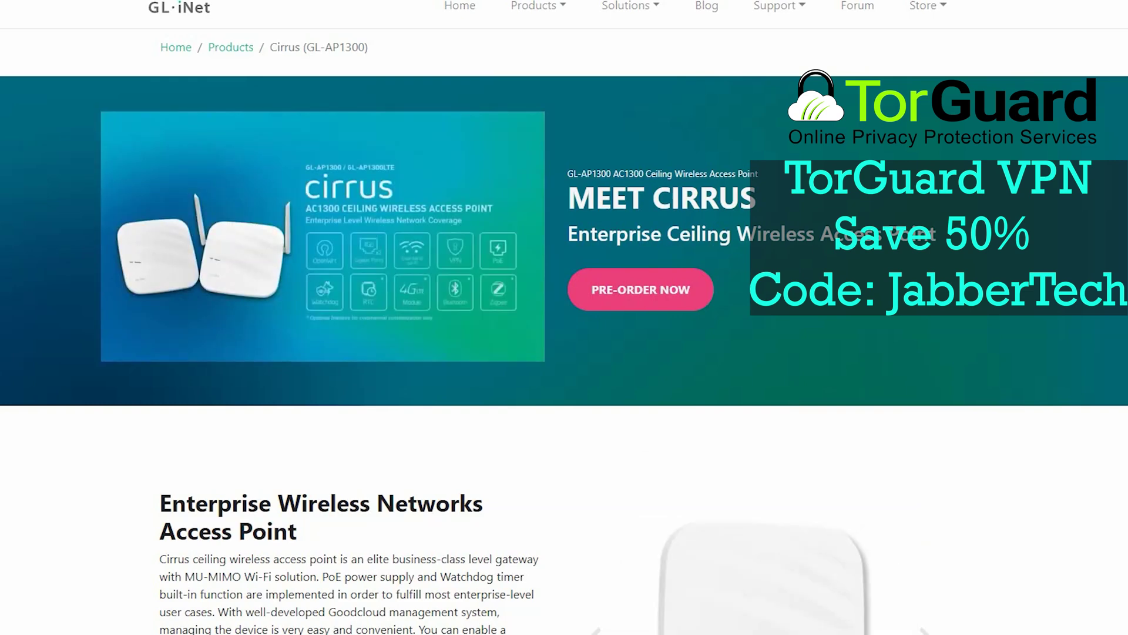
Scroll the Cirrus page past the product cards down to the Multiple Device Deployment diagram.
scroll(1066, 603, down, 5)
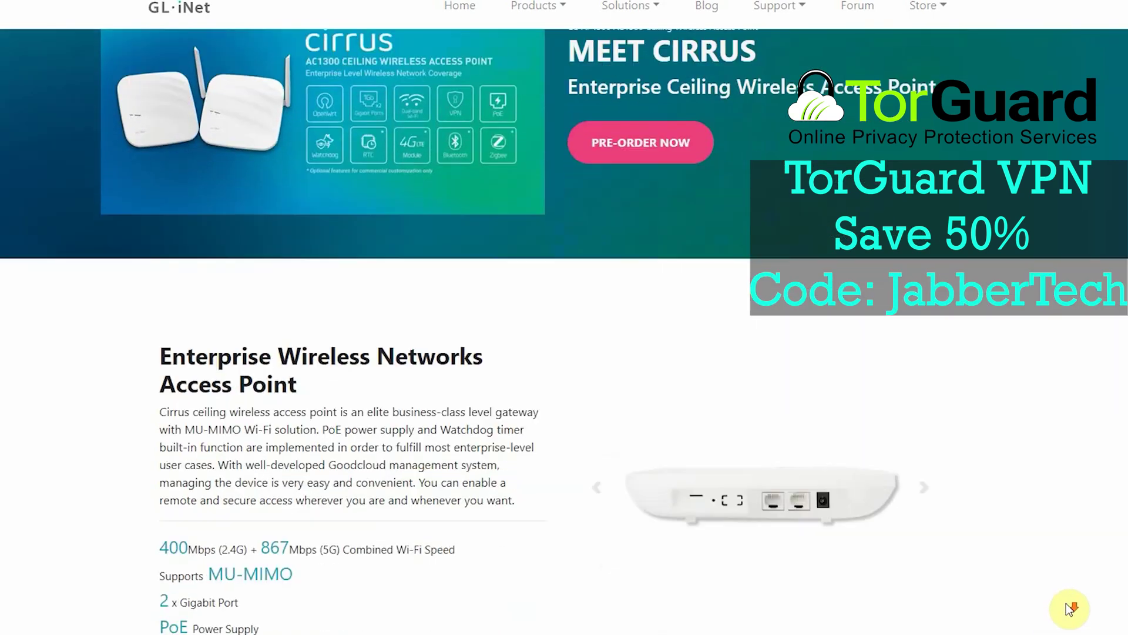
scroll(1066, 604, down, 3)
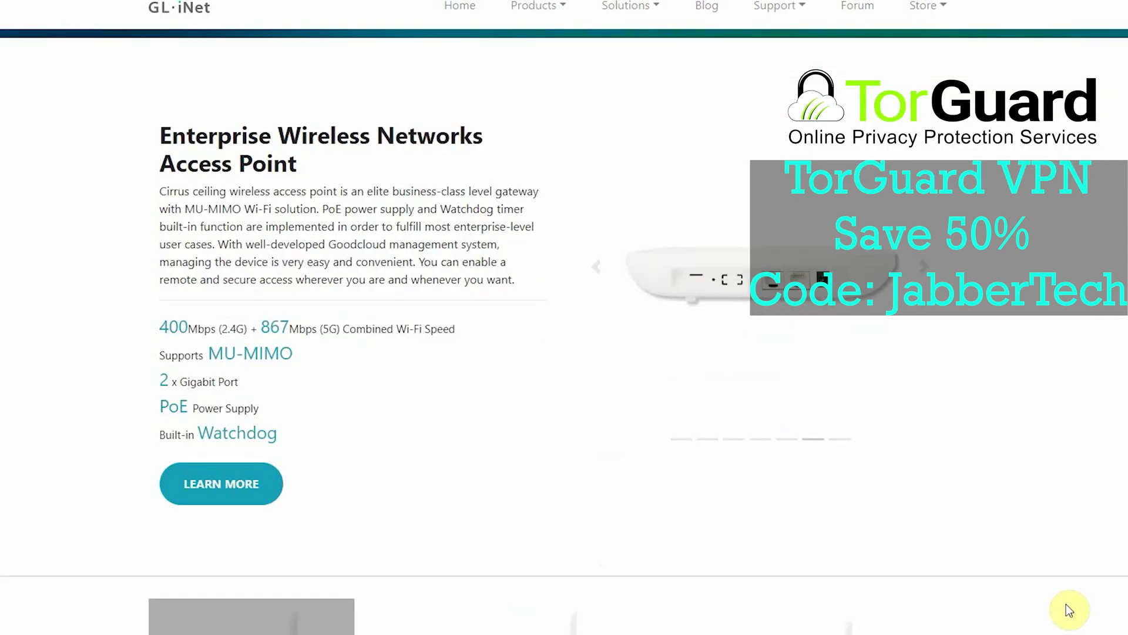
scroll(1066, 605, down, 4)
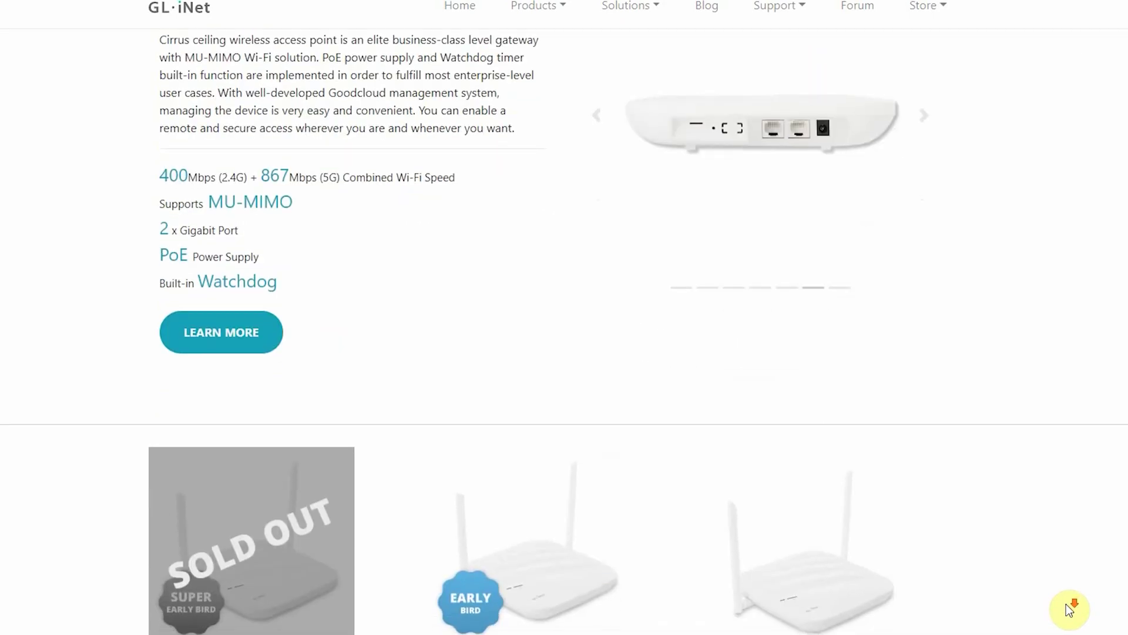
scroll(1066, 604, down, 3)
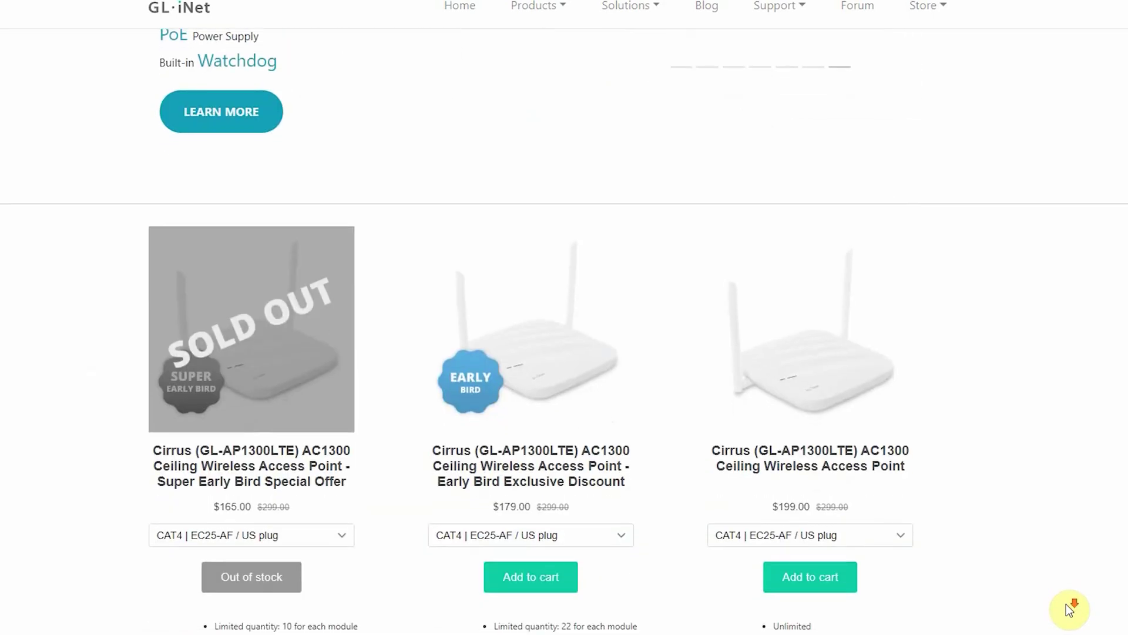
scroll(1066, 604, down, 8)
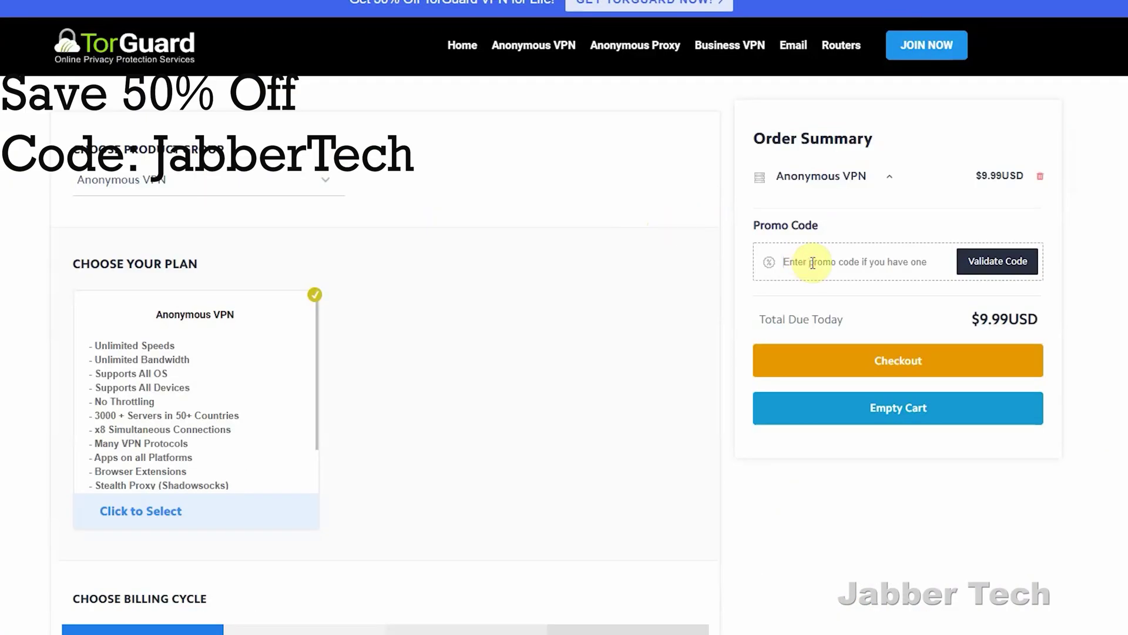
Enter the Jabber promo code and validate it, bringing the Anonymous VPN order to $4.99 USD.
text(JabberTech)
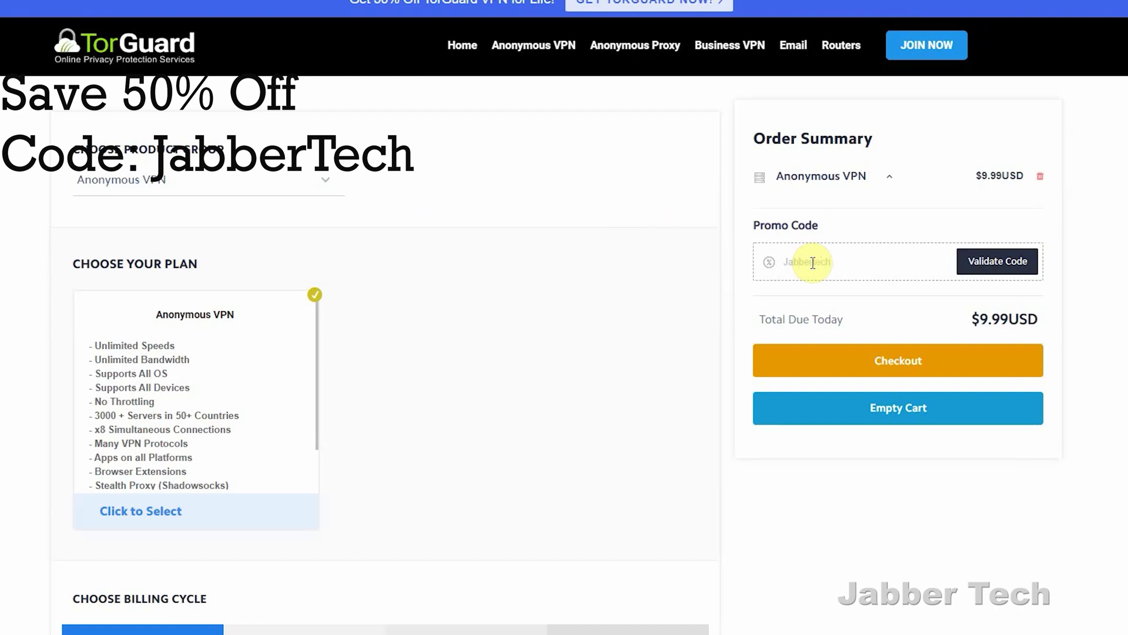
click(1018, 259)
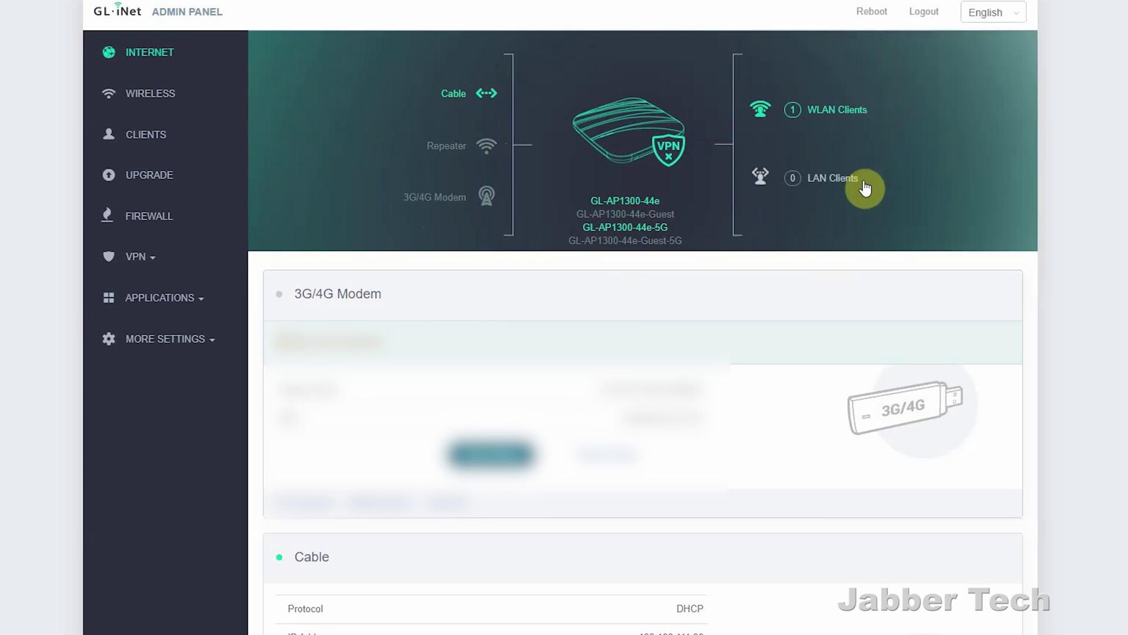
Check the Cable protocol choices, leave it on DHCP, and go to the Wireless page.
scroll(863, 193, down, 4)
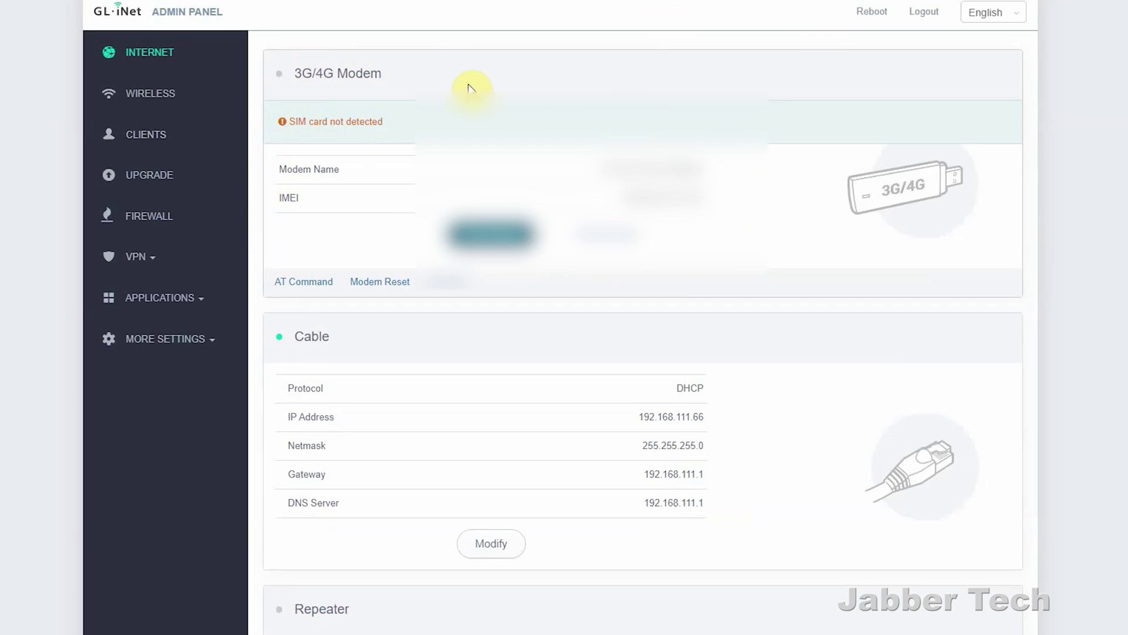
scroll(408, 367, down, 1)
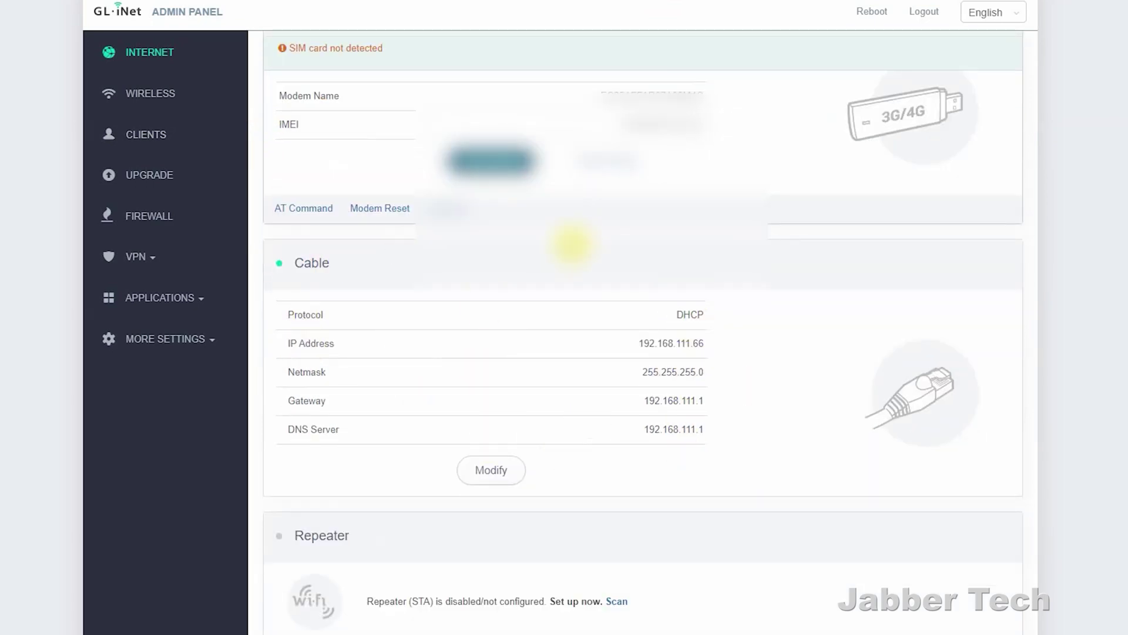
click(491, 472)
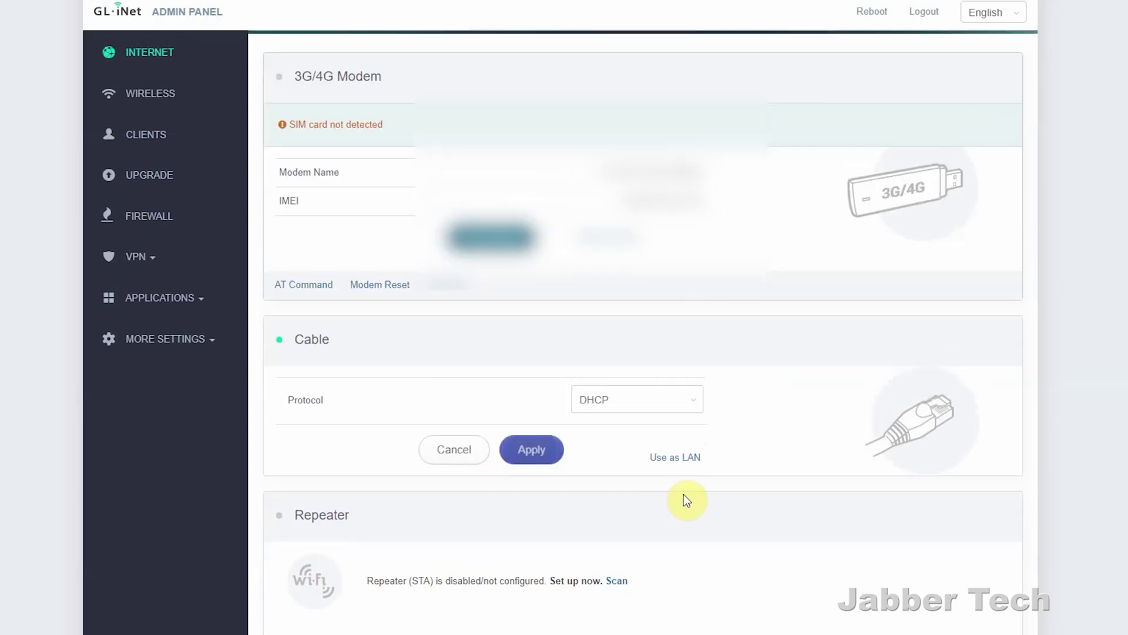
click(670, 404)
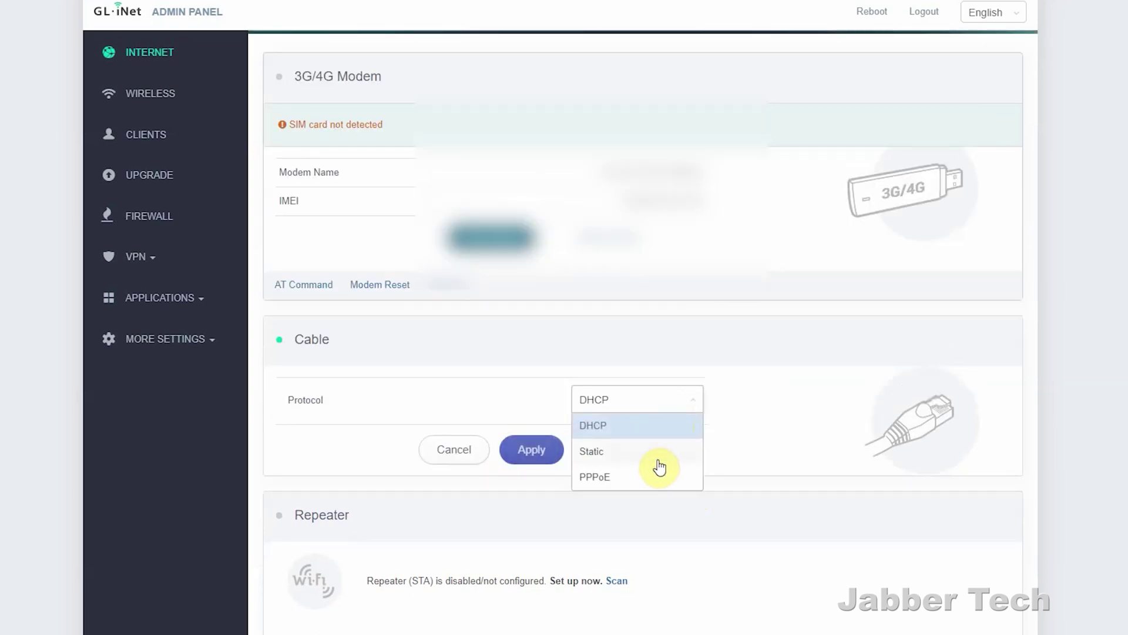
click(781, 393)
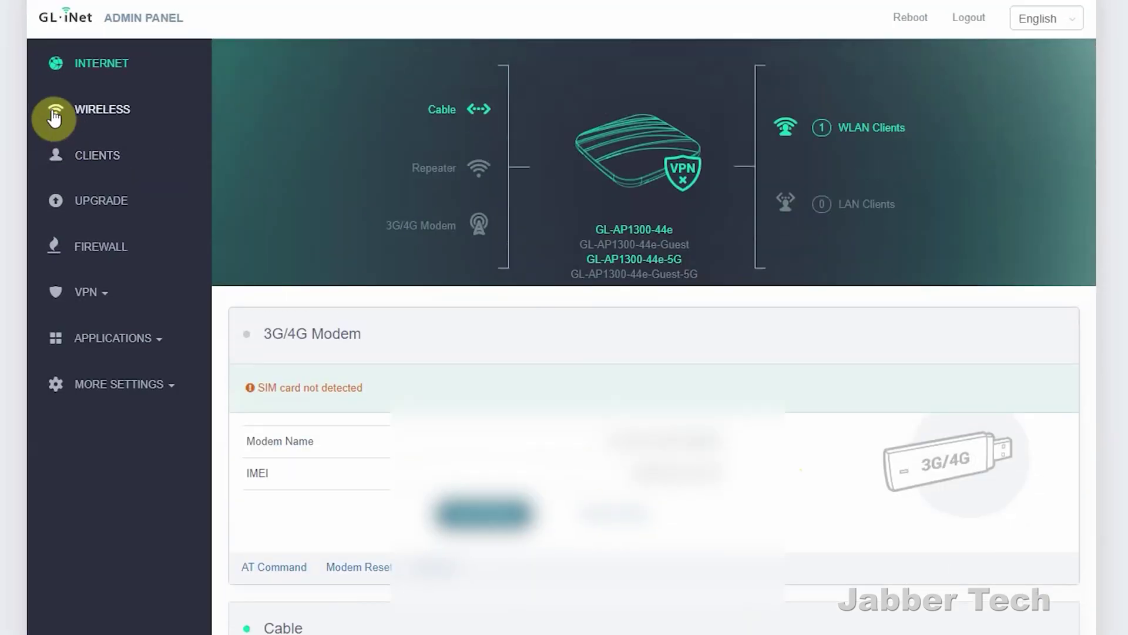
click(109, 93)
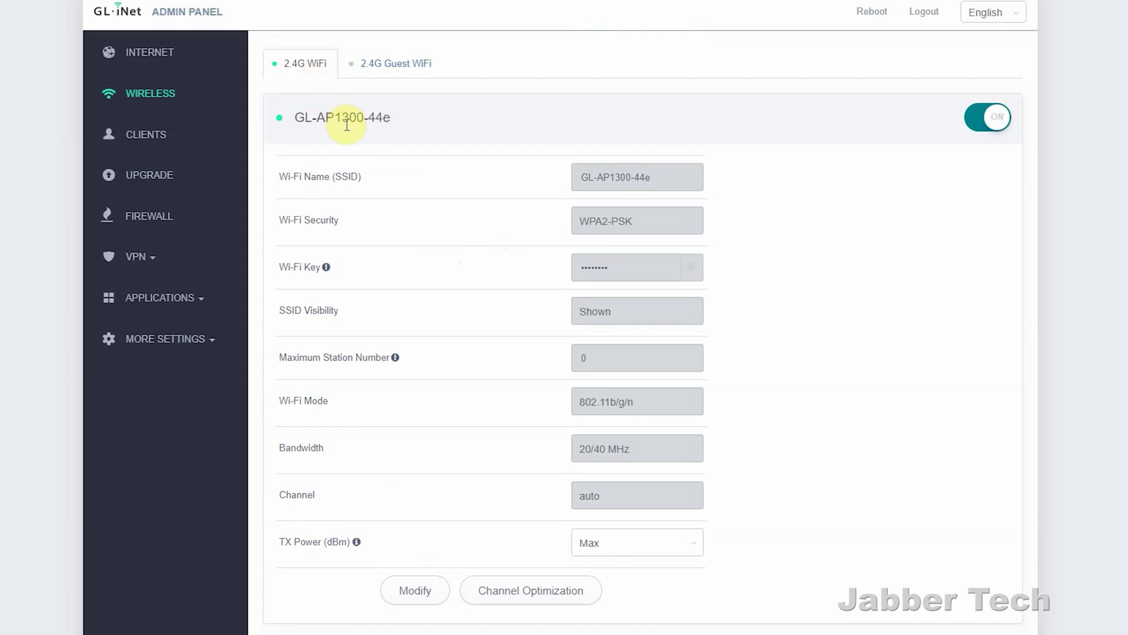
scroll(398, 172, down, 4)
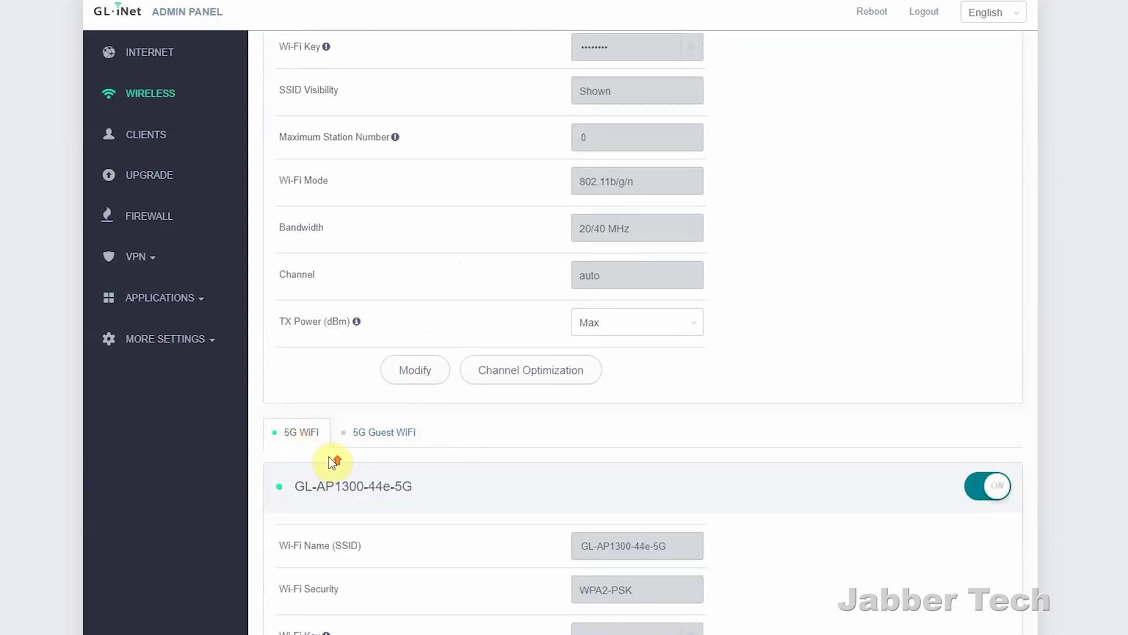
scroll(333, 462, up, 4)
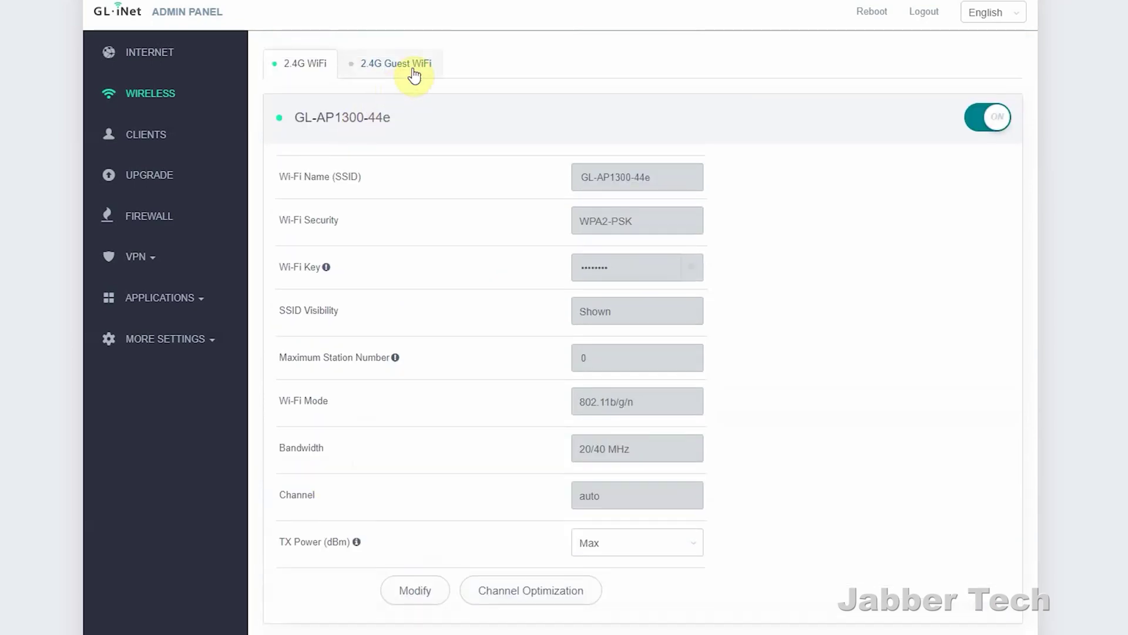
scroll(432, 124, down, 5)
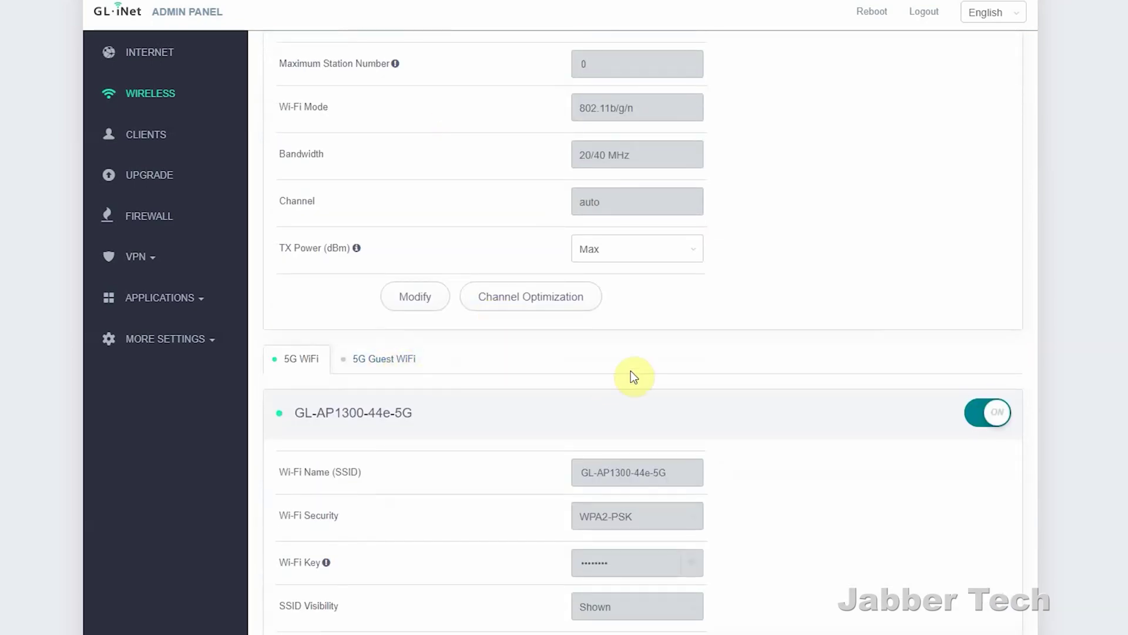
scroll(630, 376, up, 5)
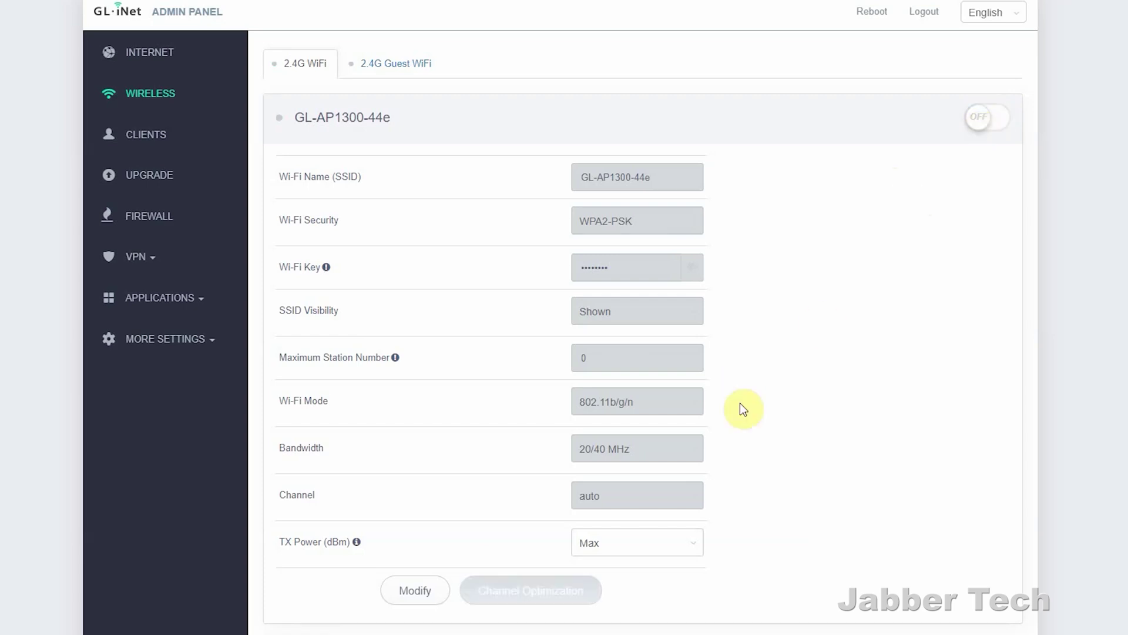
Rename the 2.4G WiFi network to 'Jabbertech'.
click(405, 590)
triple_click(655, 179)
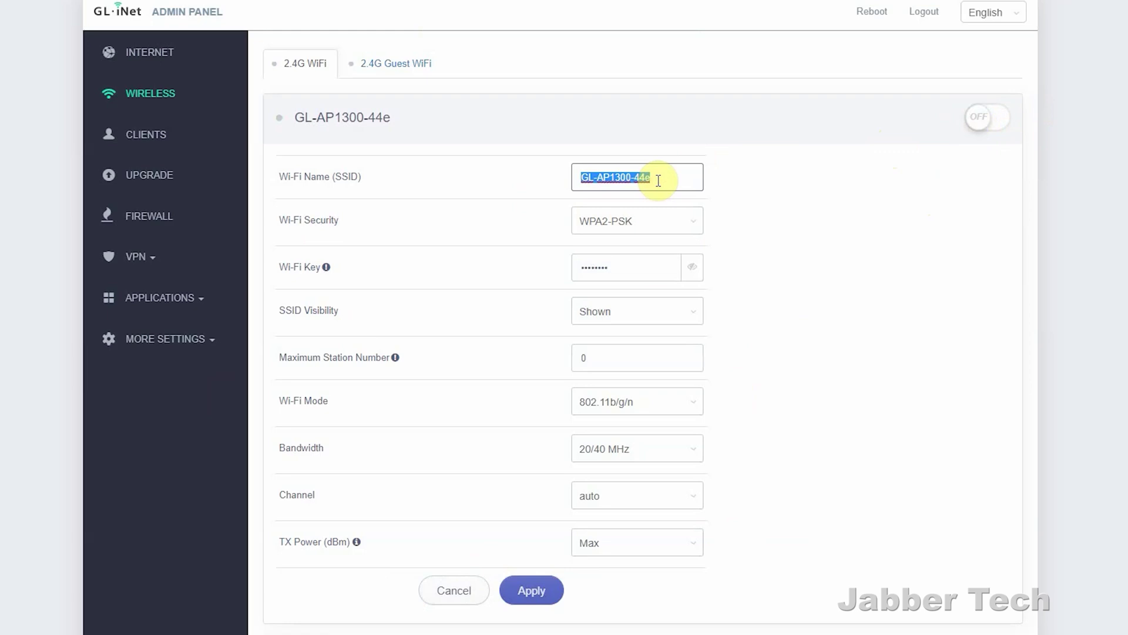
text(Jabbertech)
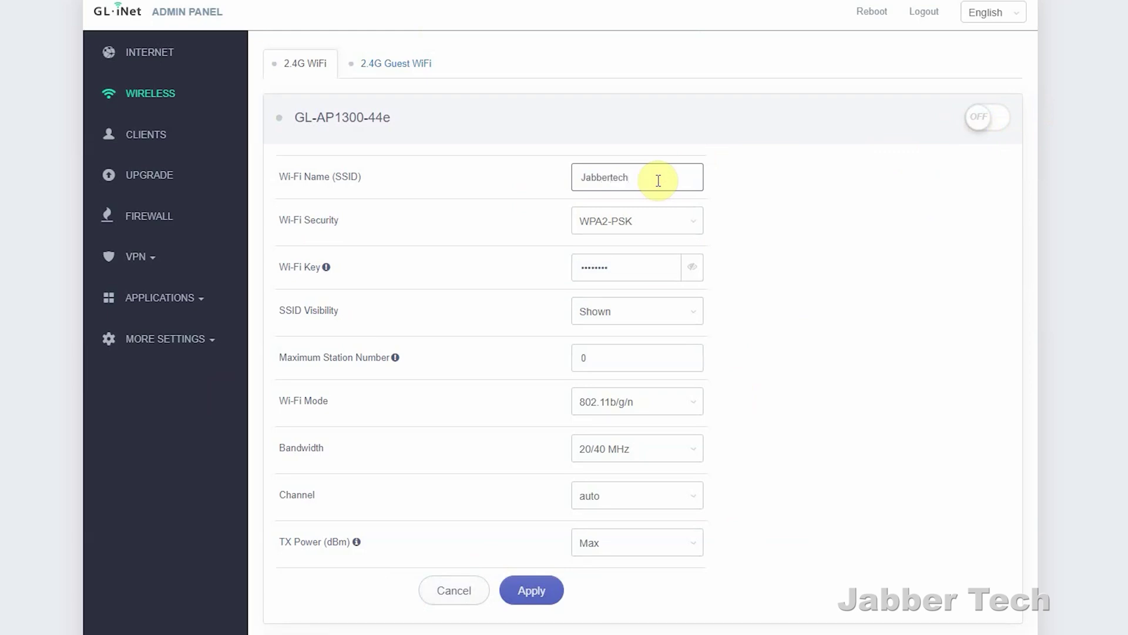
key(Tab)
Keep WPA2-PSK security, reveal the Wi-Fi key, and leave the SSID shown.
click(642, 222)
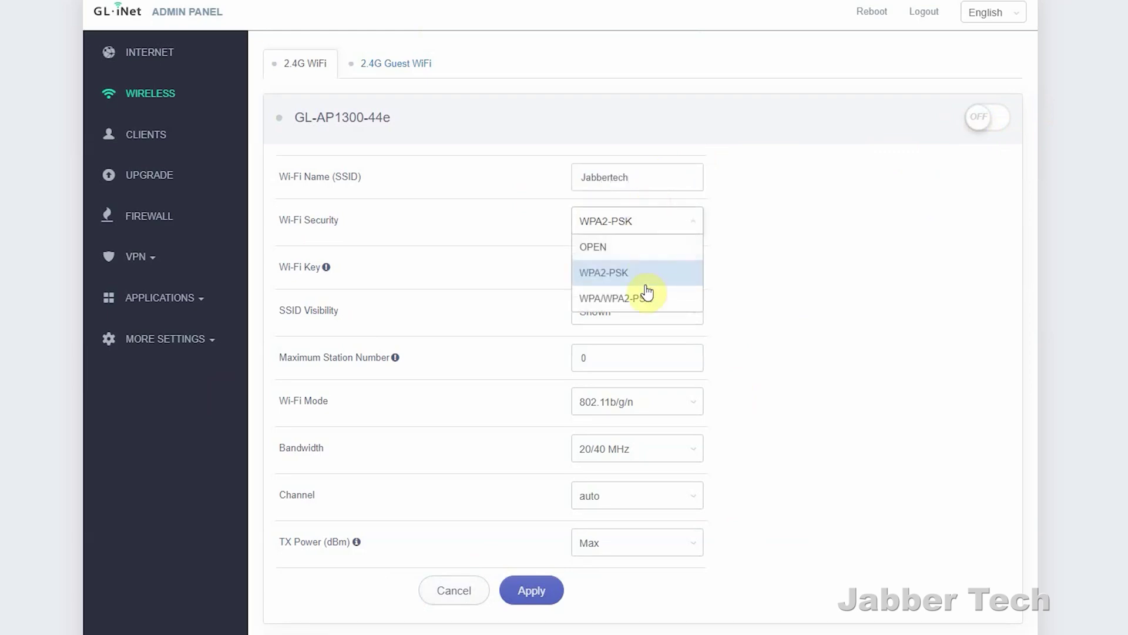
click(774, 249)
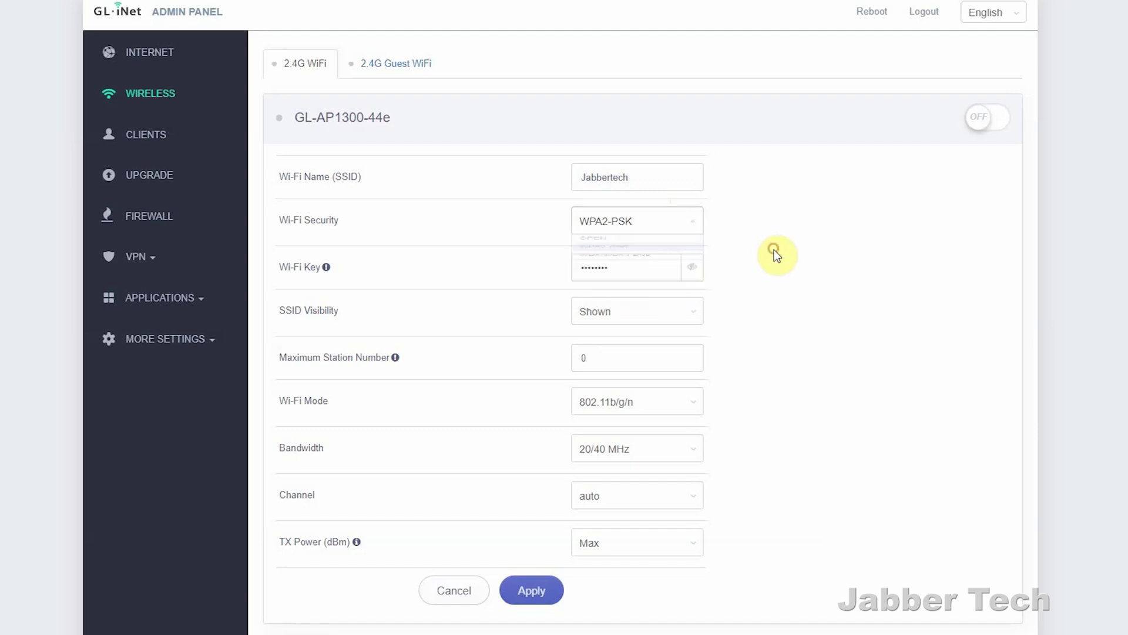
click(690, 272)
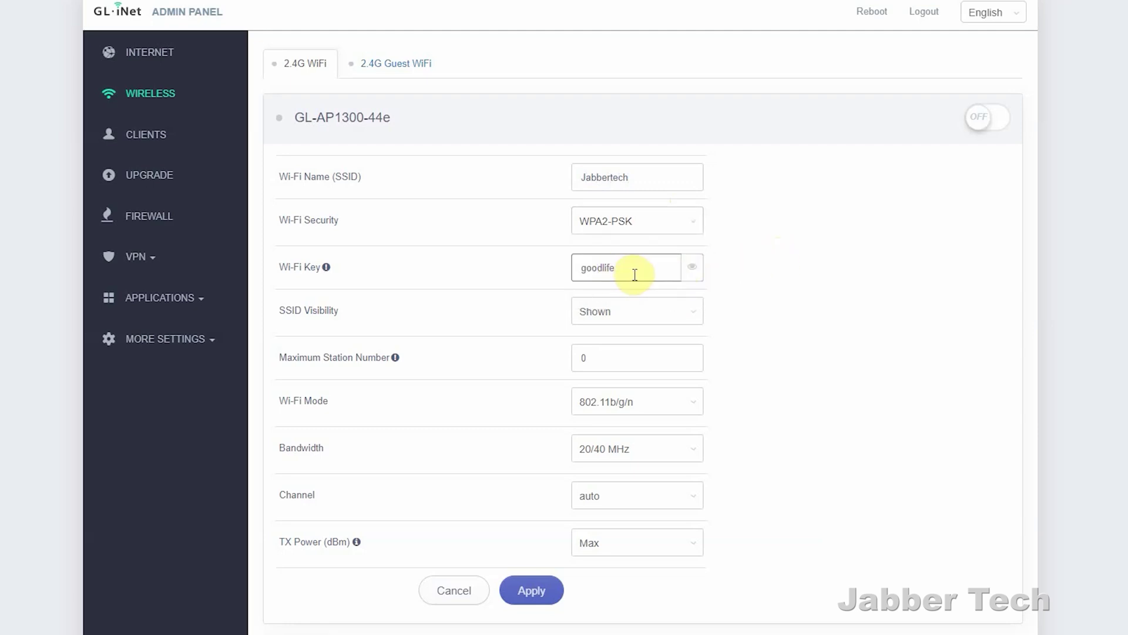
click(631, 320)
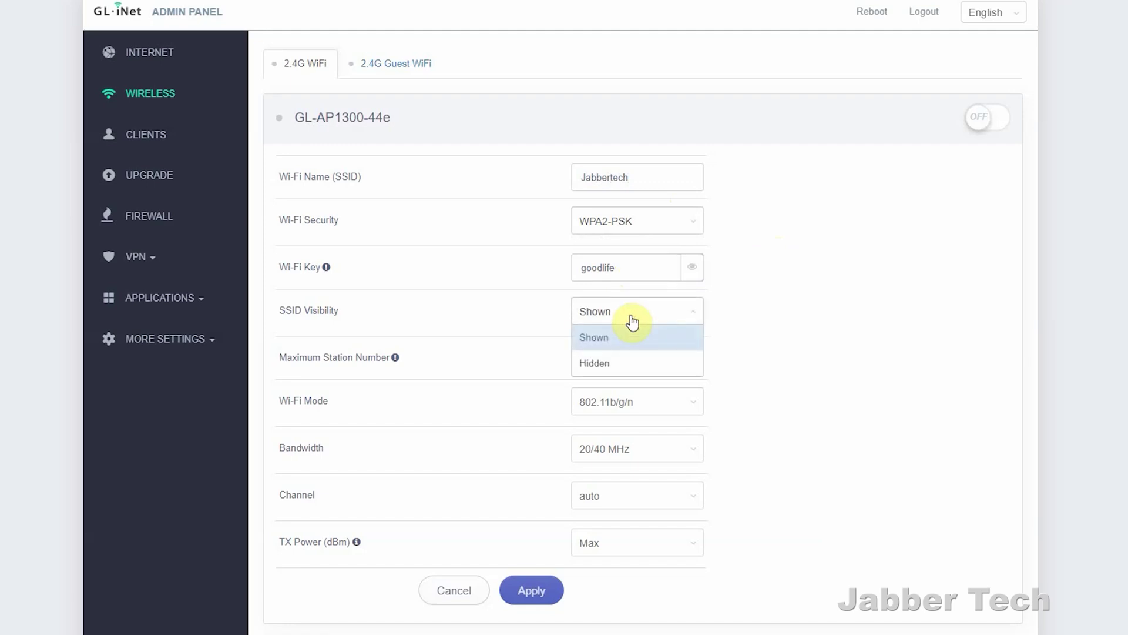
click(795, 305)
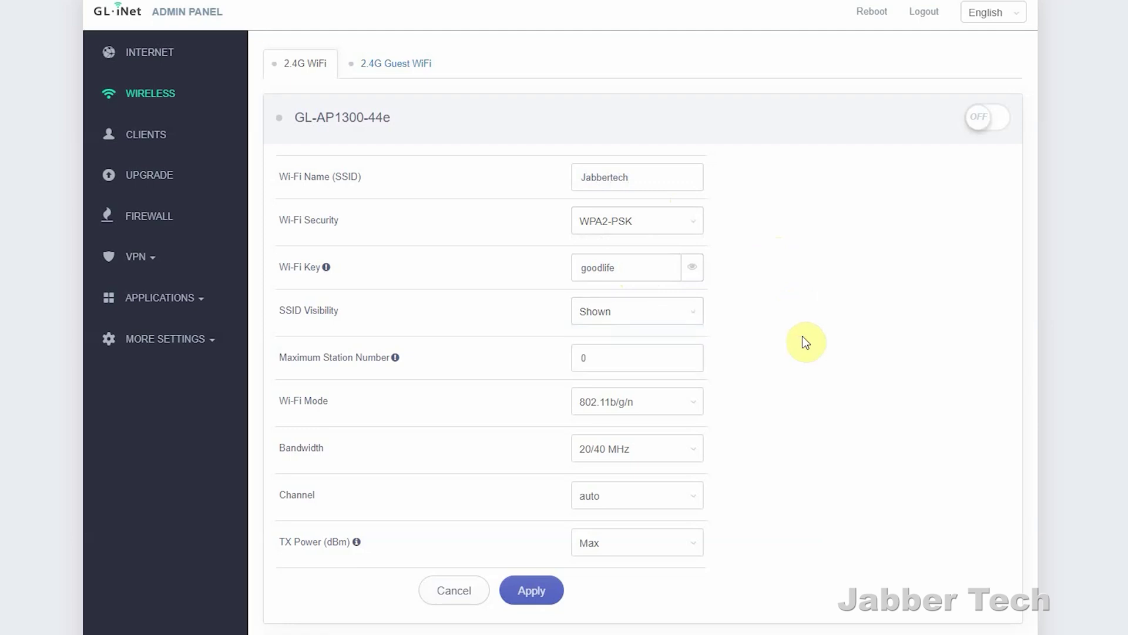
click(655, 367)
mouse_move(395, 359)
Set the 2.4G WiFi TX Power to Medium.
scroll(740, 410, down, 3)
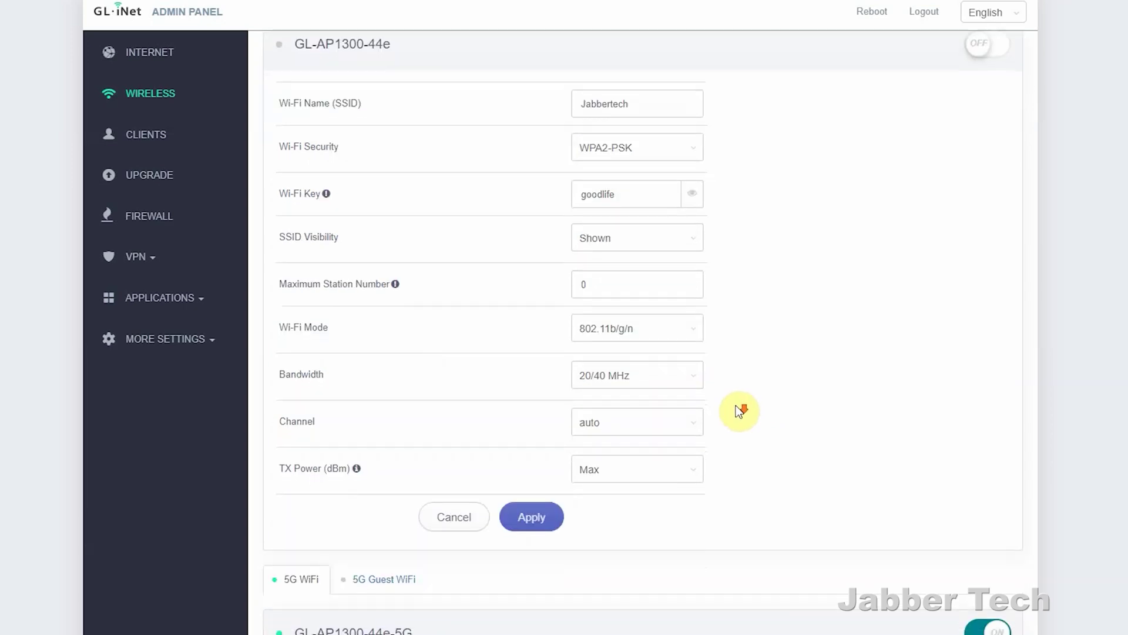
click(665, 410)
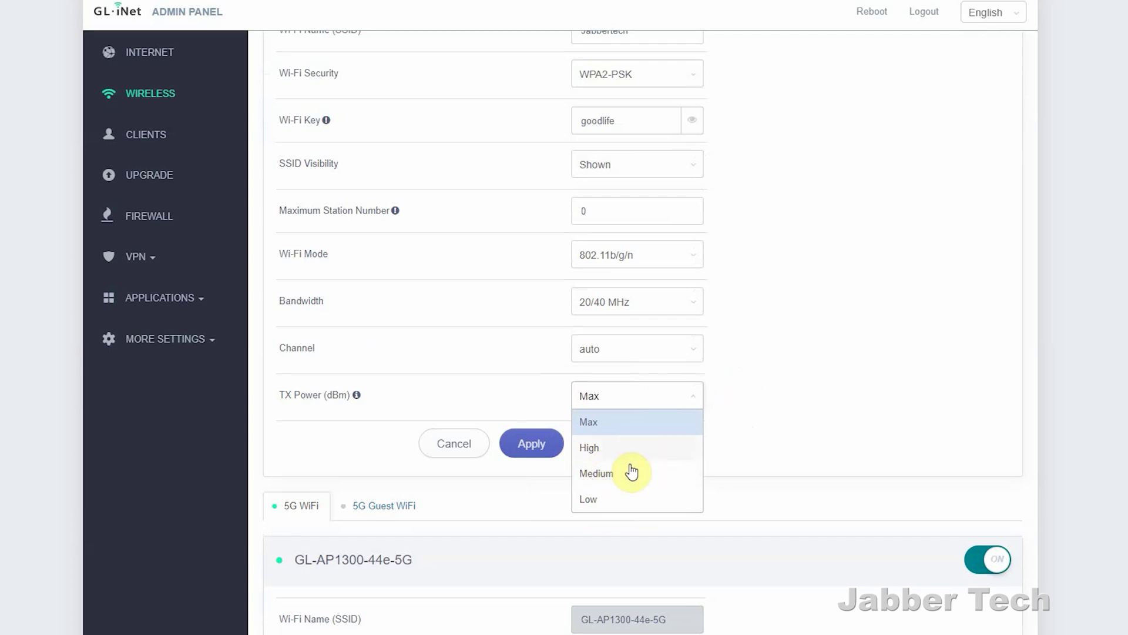
click(597, 473)
scroll(428, 355, down, 3)
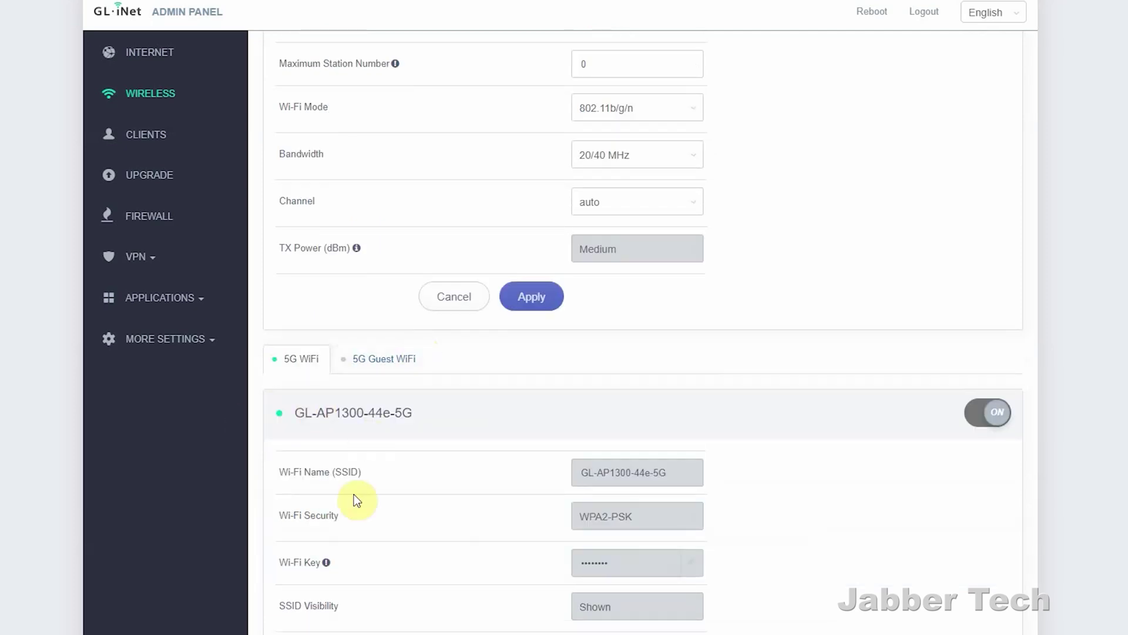
scroll(355, 496, down, 4)
scroll(541, 330, up, 5)
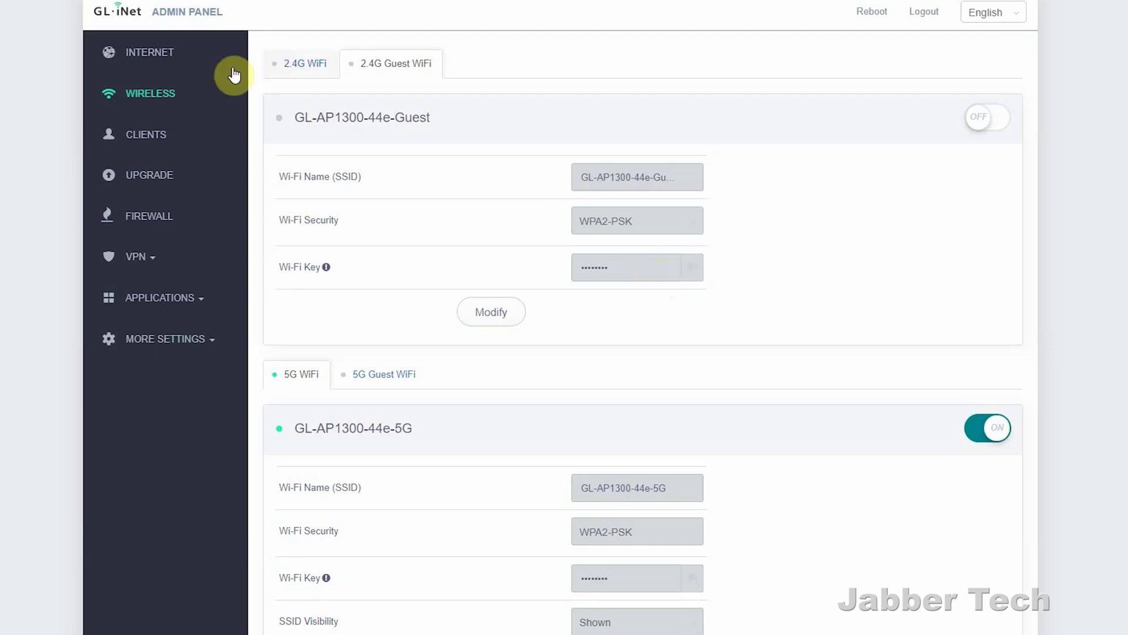
Go to the Clients page and open the QoS speed limits for the 5G device.
click(165, 147)
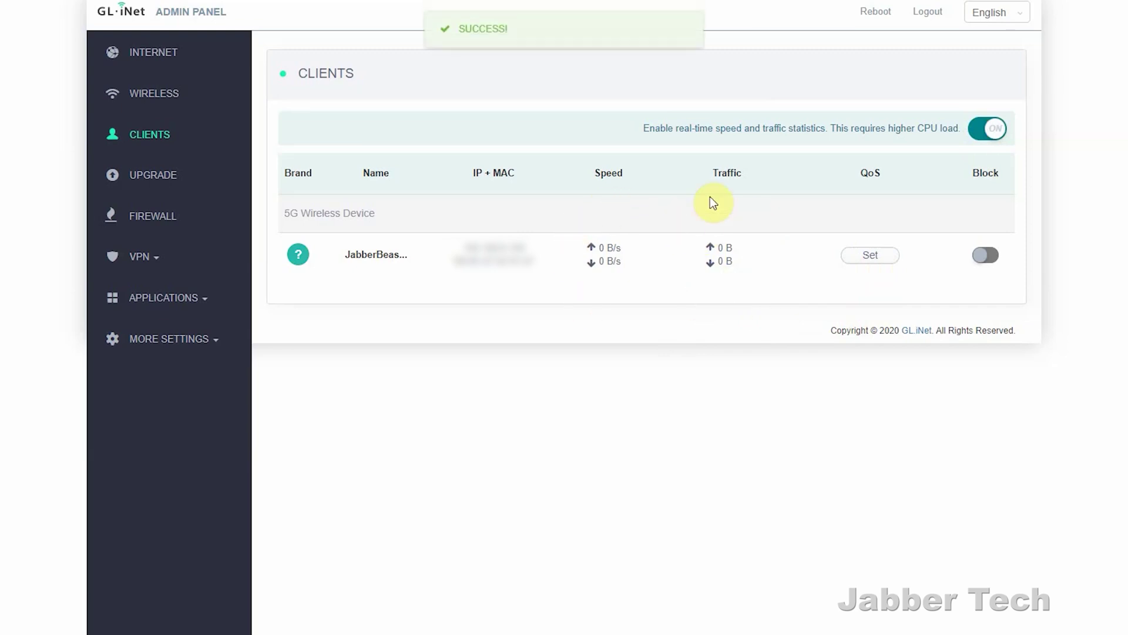
click(879, 255)
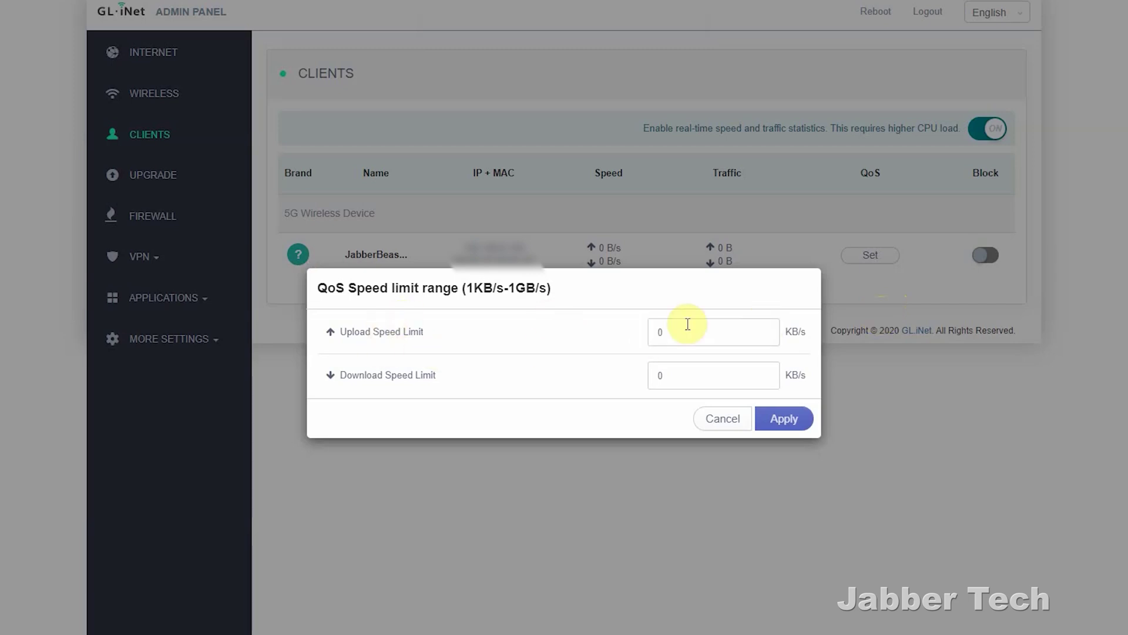
Cancel the speed limits, then view the Auto, Local and Online Upgrade tabs, showing firmware 3.103.
click(711, 412)
click(235, 167)
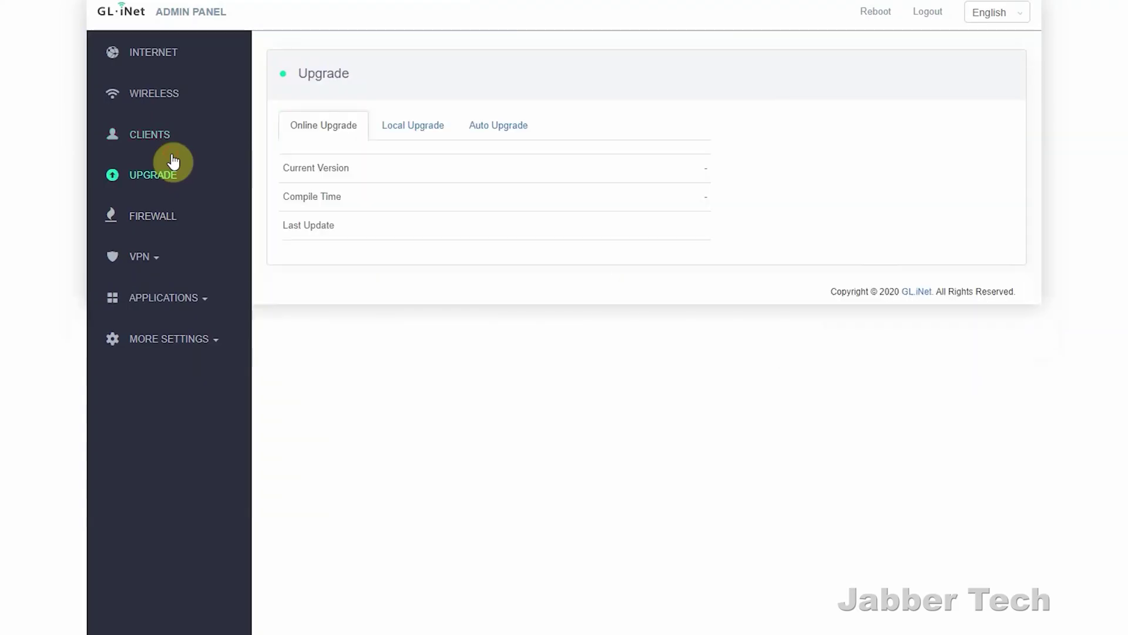
click(518, 128)
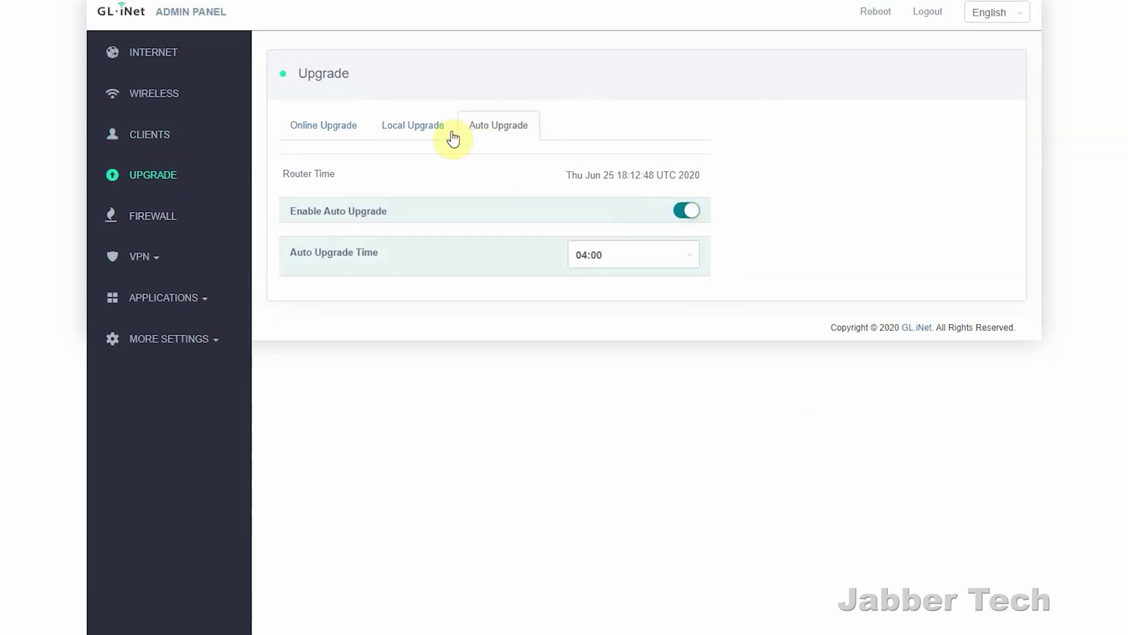
click(400, 125)
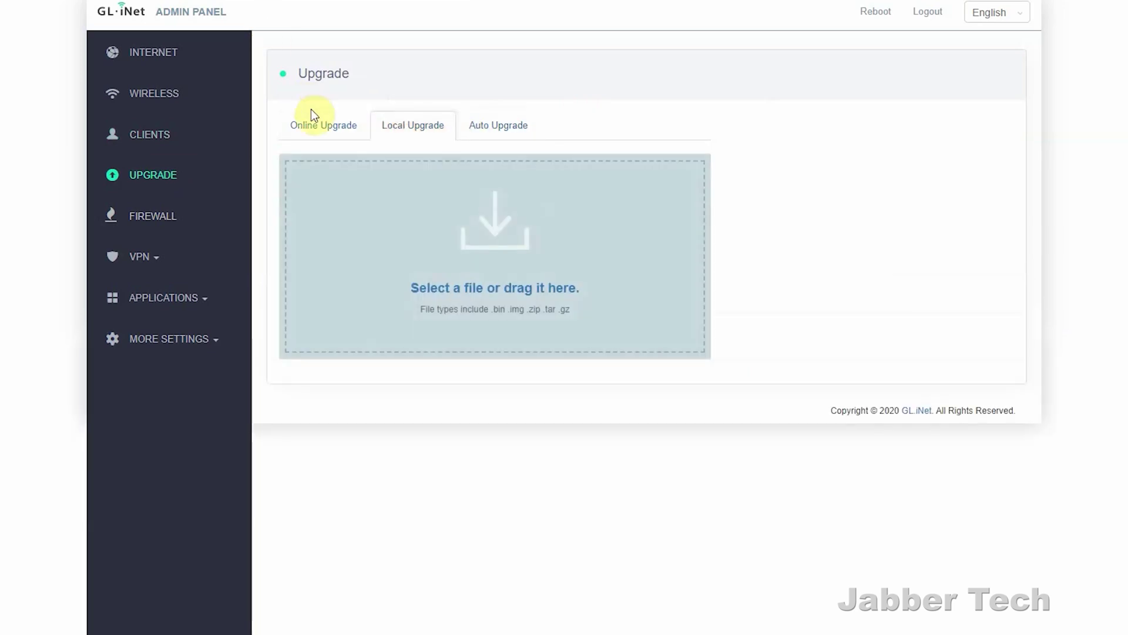
click(316, 131)
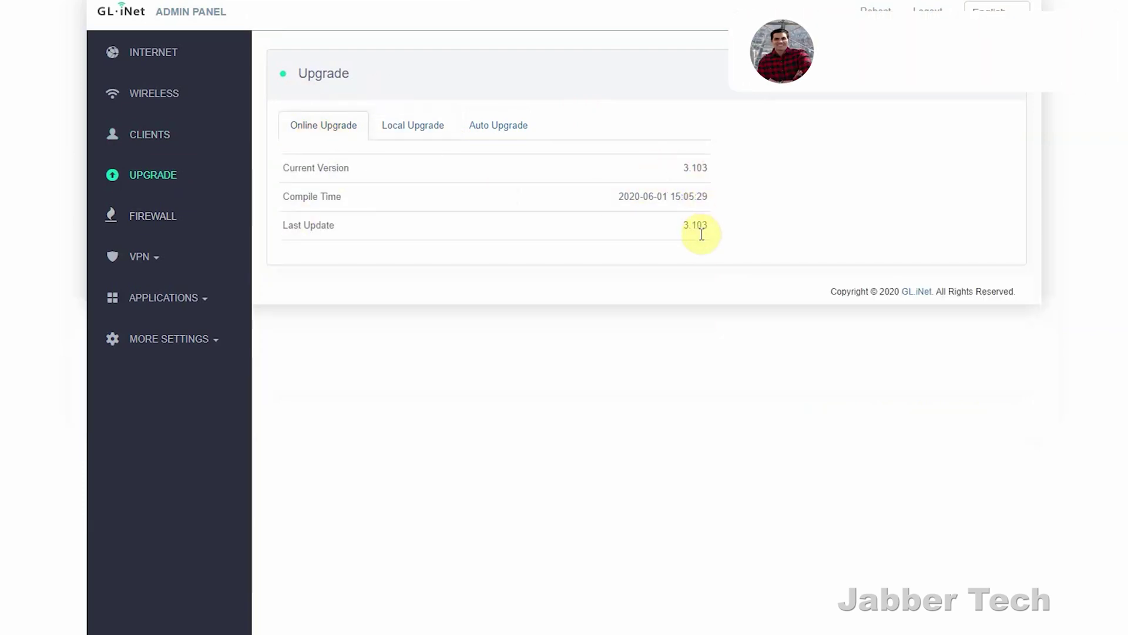
Review the Firewall's Open Ports on Router, DMZ and Port Forwards sections.
click(495, 124)
click(159, 224)
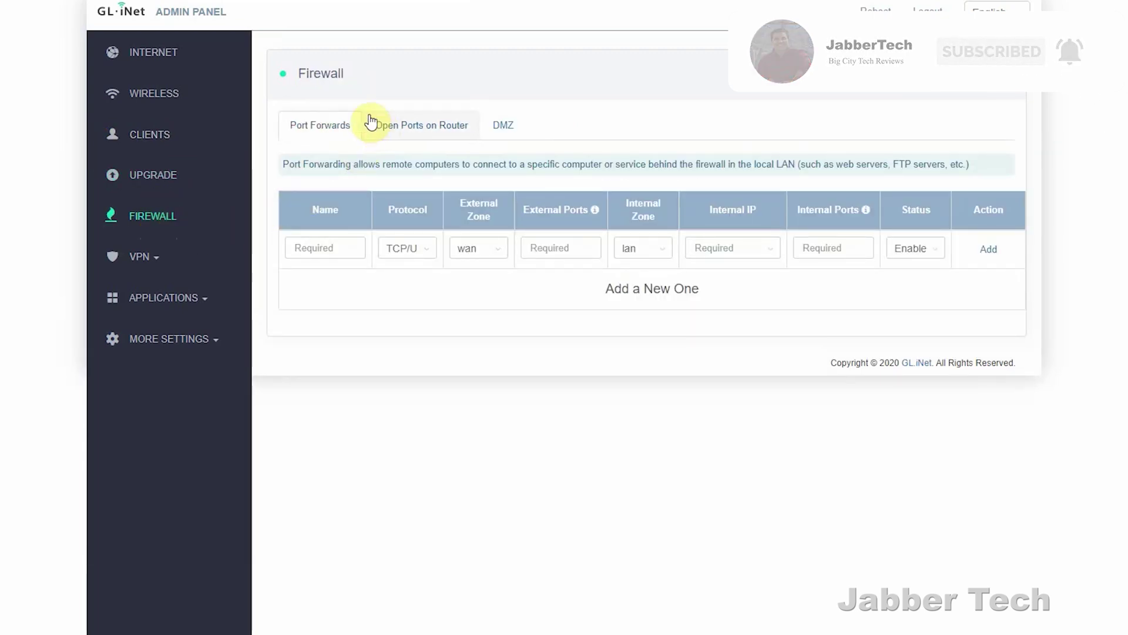
click(435, 133)
click(498, 123)
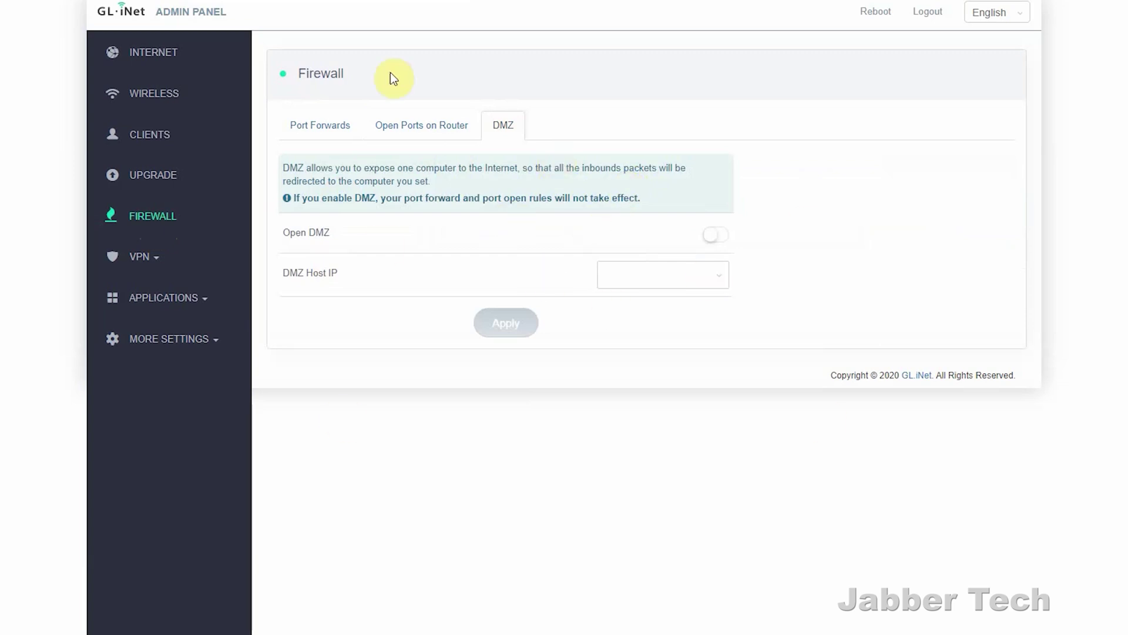
click(317, 125)
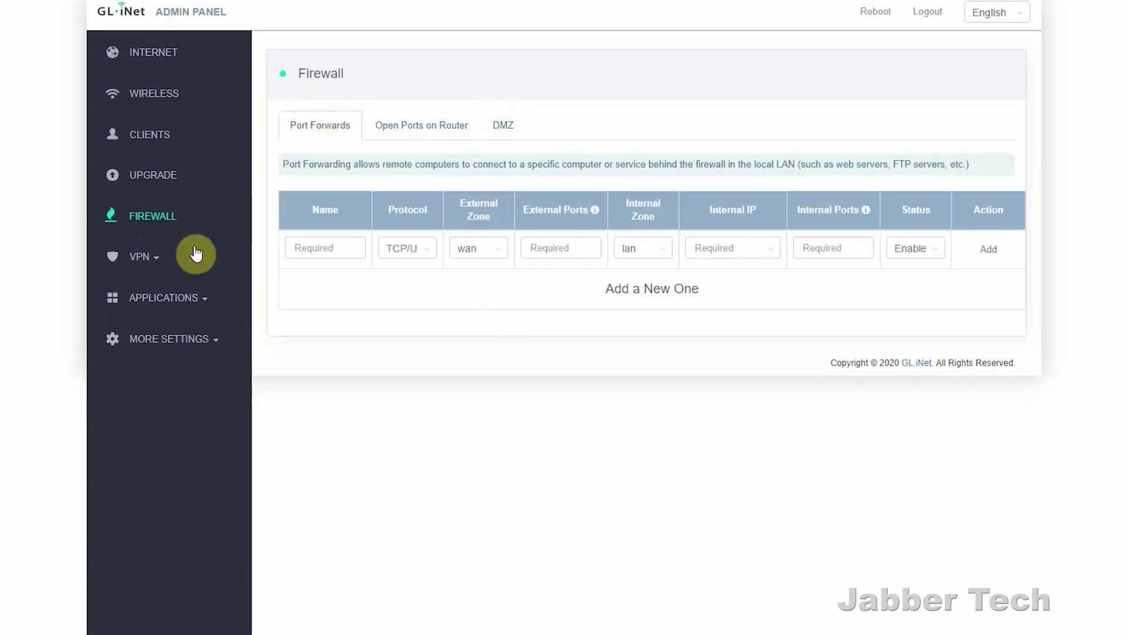
Expand VPN and switch between the OpenVPN Client and OpenVPN Server pages several times.
click(154, 269)
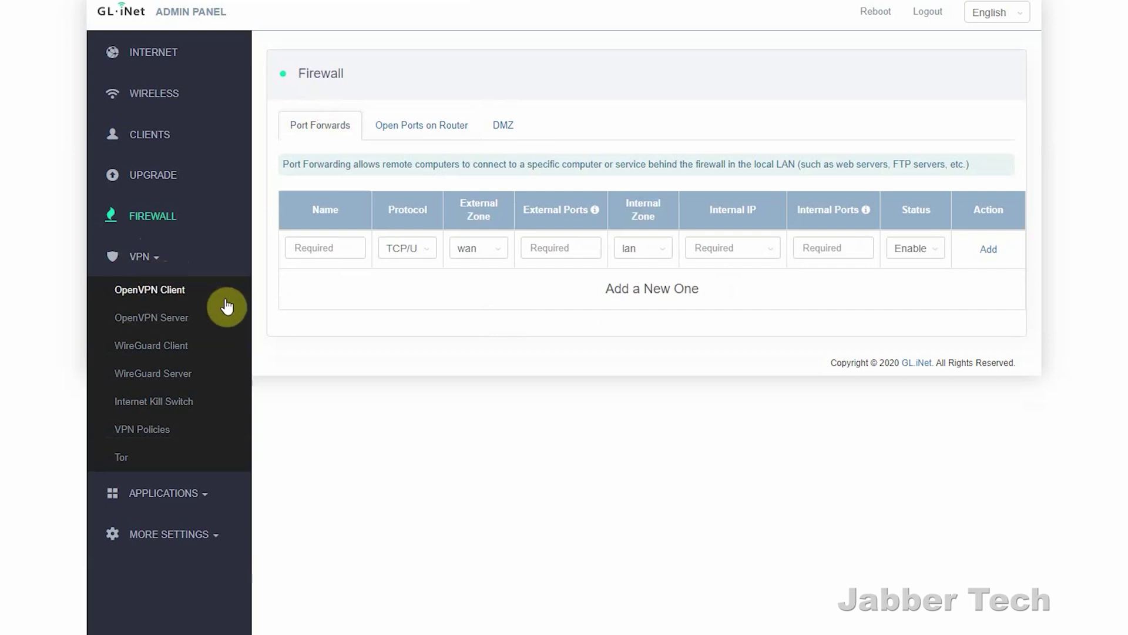
click(156, 293)
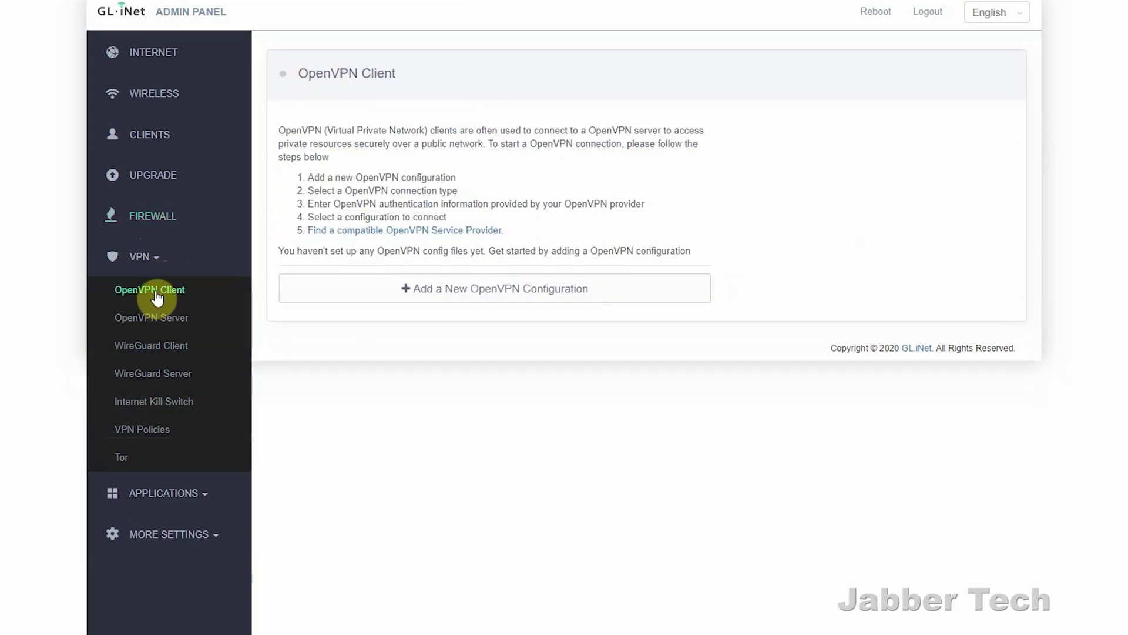
click(176, 319)
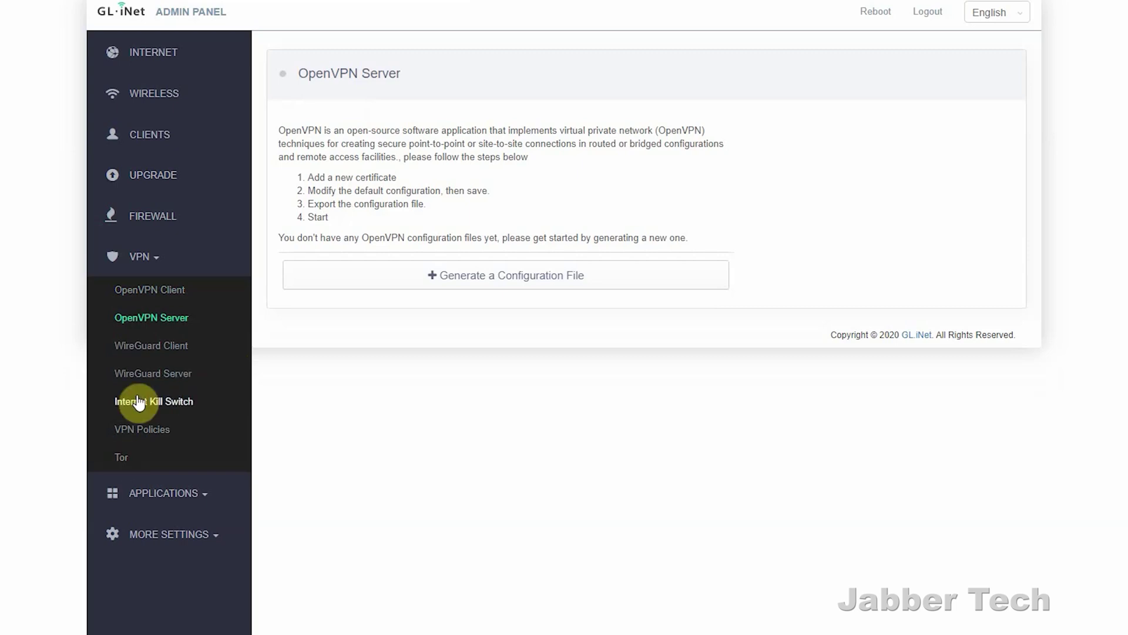
click(170, 302)
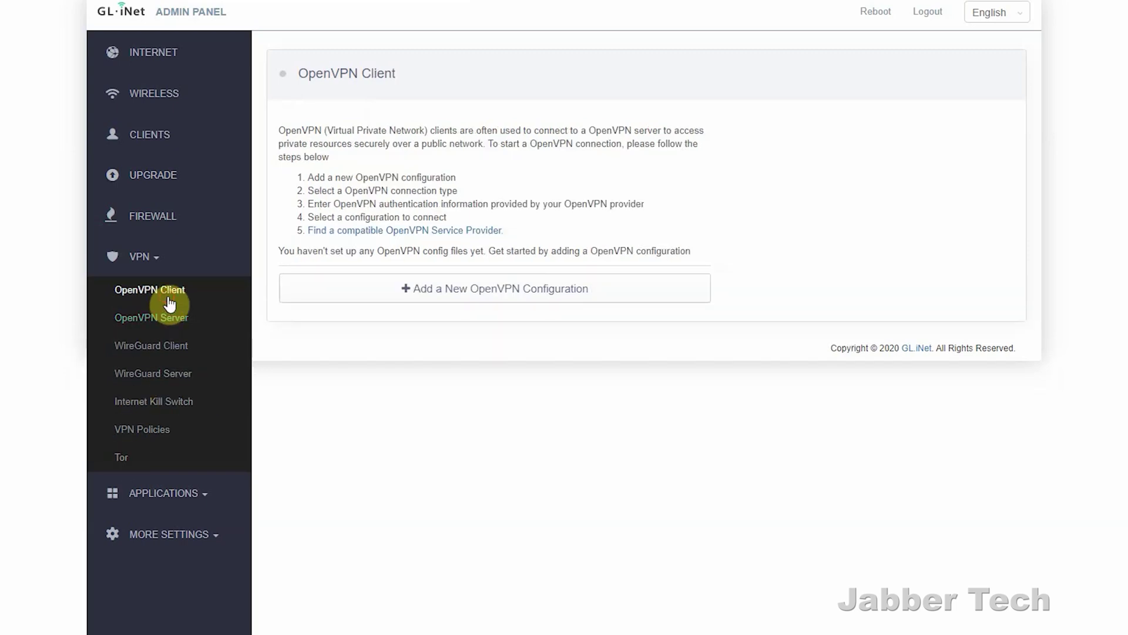
click(194, 320)
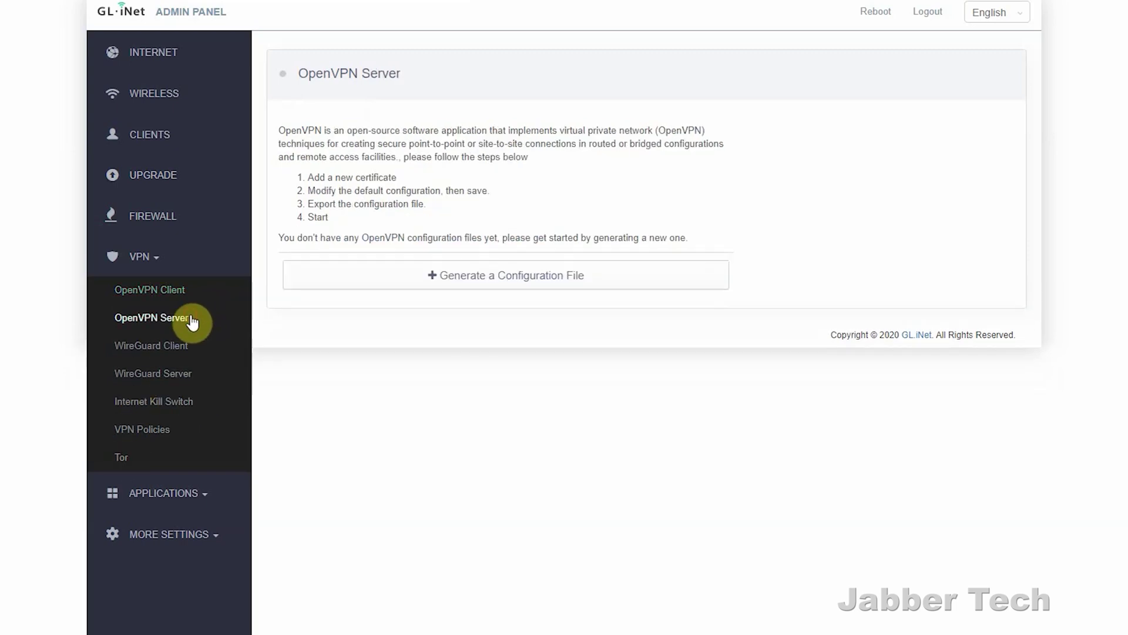
click(165, 297)
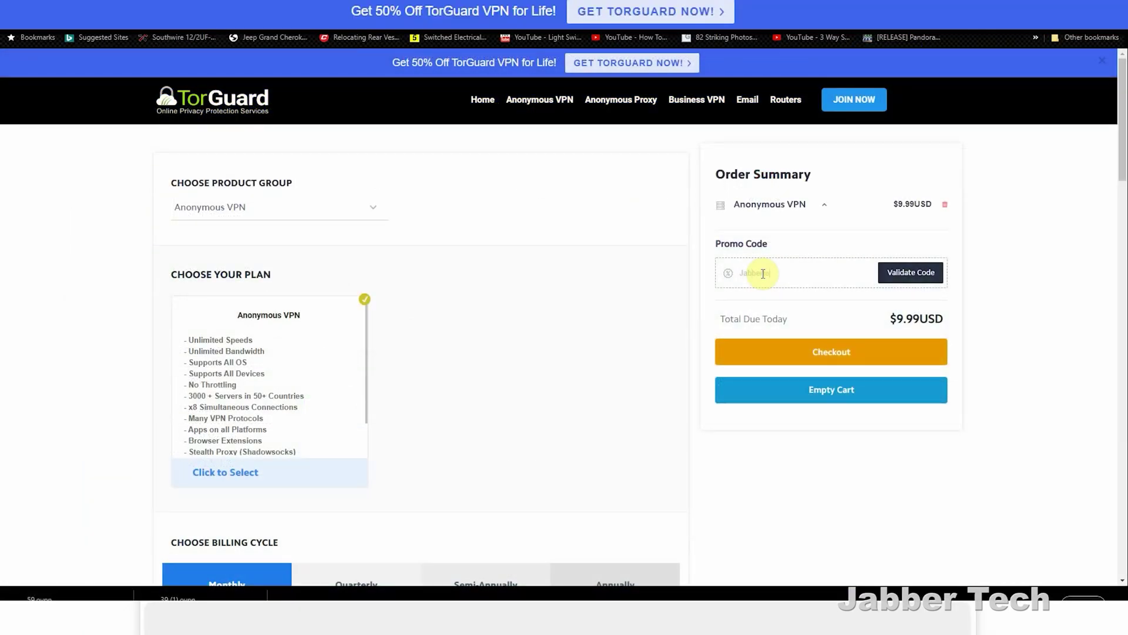
Validate the 50% promo code, then generate and save an OpenWrt USA - New York config as nyc.
click(911, 273)
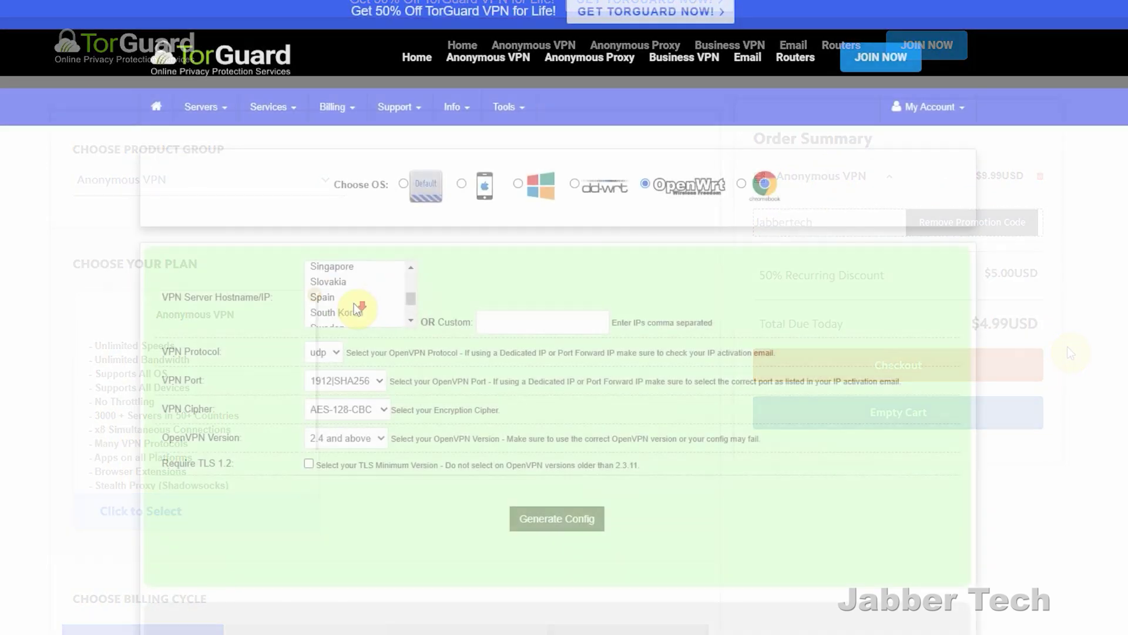
scroll(354, 303, down, 5)
scroll(353, 304, down, 1)
click(364, 320)
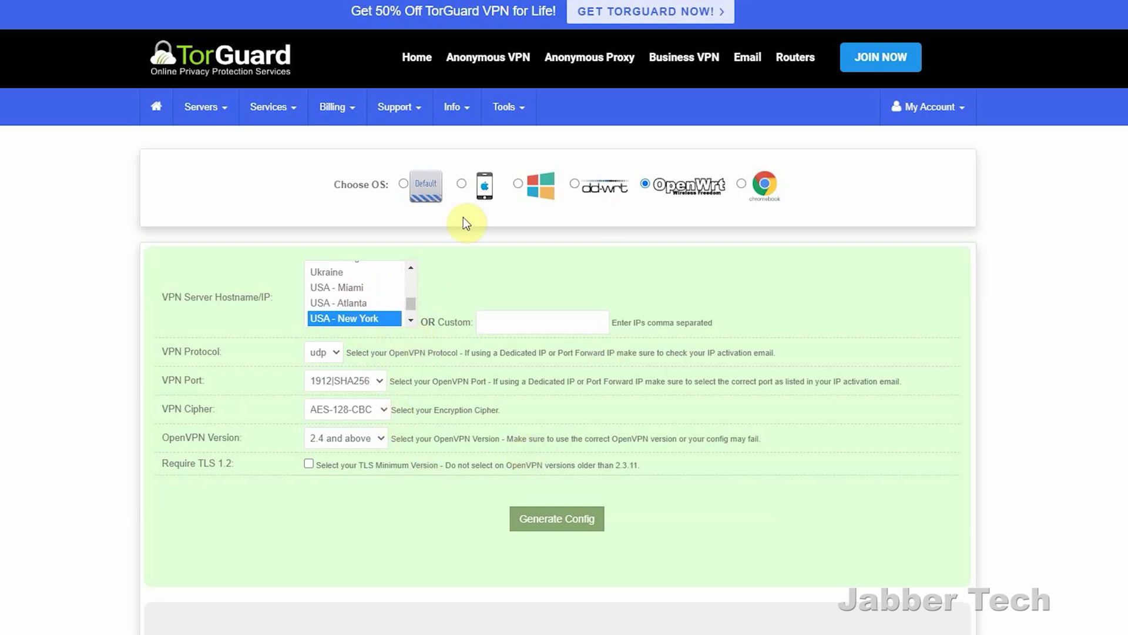
click(531, 523)
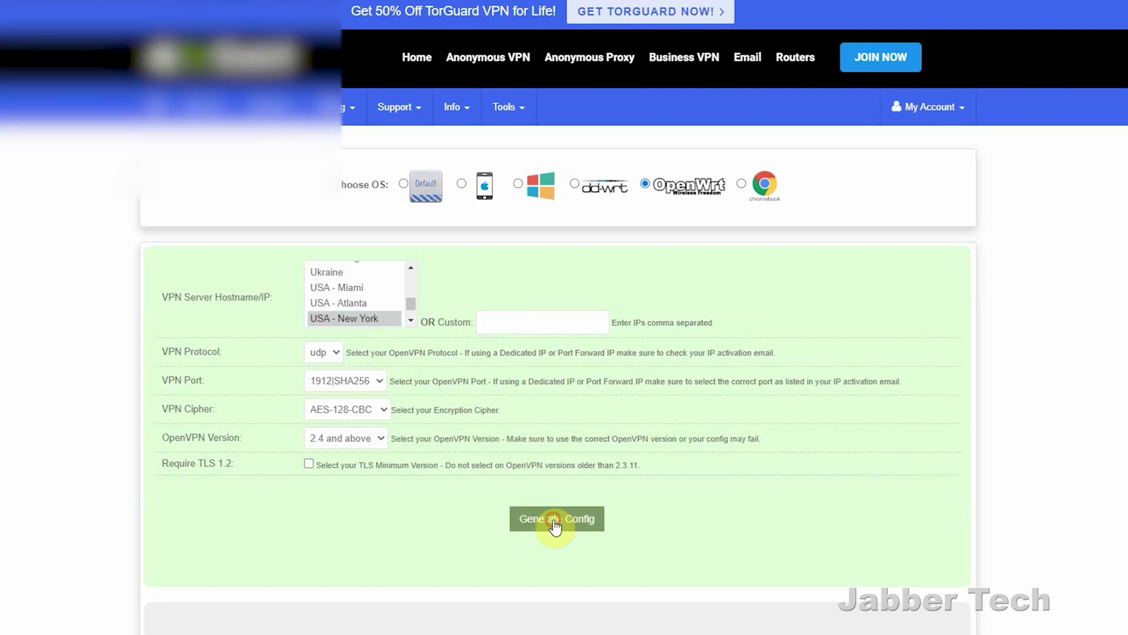
click(554, 519)
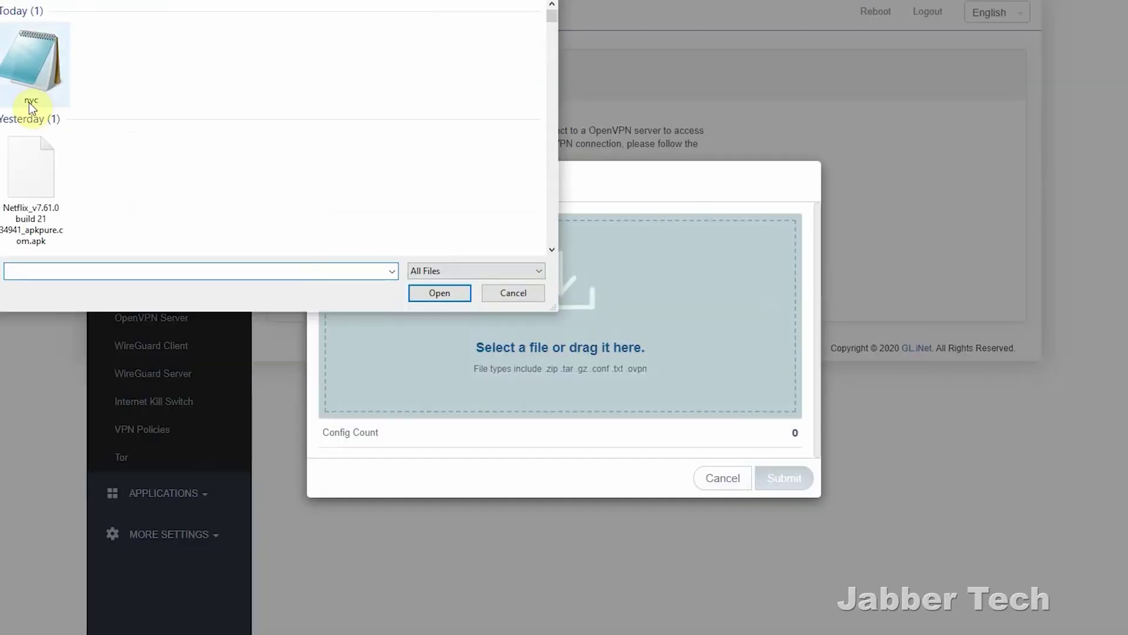
Select the downloaded nyc file in the Add OpenVPN Configuration dialog and upload it.
click(44, 82)
click(442, 293)
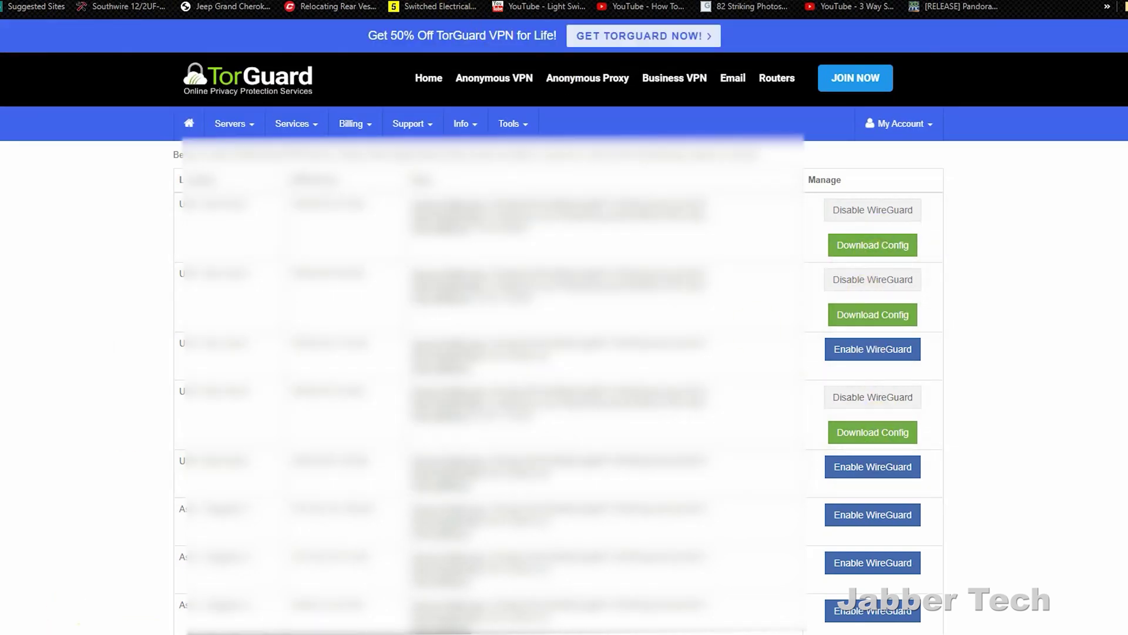
Open the downloaded USA-NewYork1 WireGuard config in Notepad and copy all of its text.
click(139, 617)
click(130, 573)
key(ctrl+a)
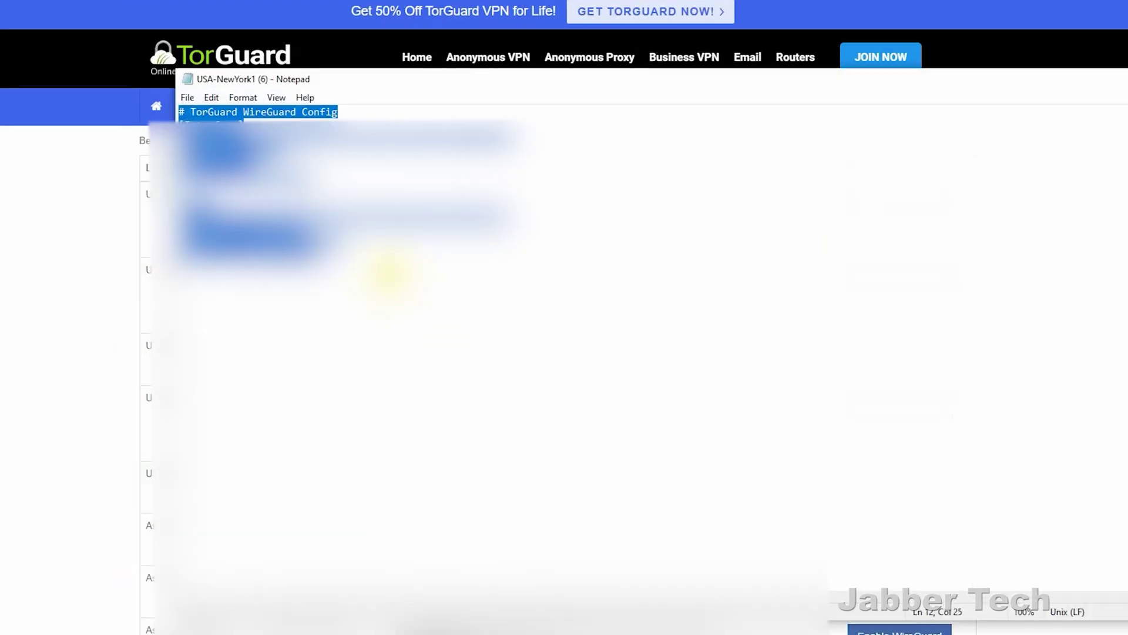
key(alt+Tab)
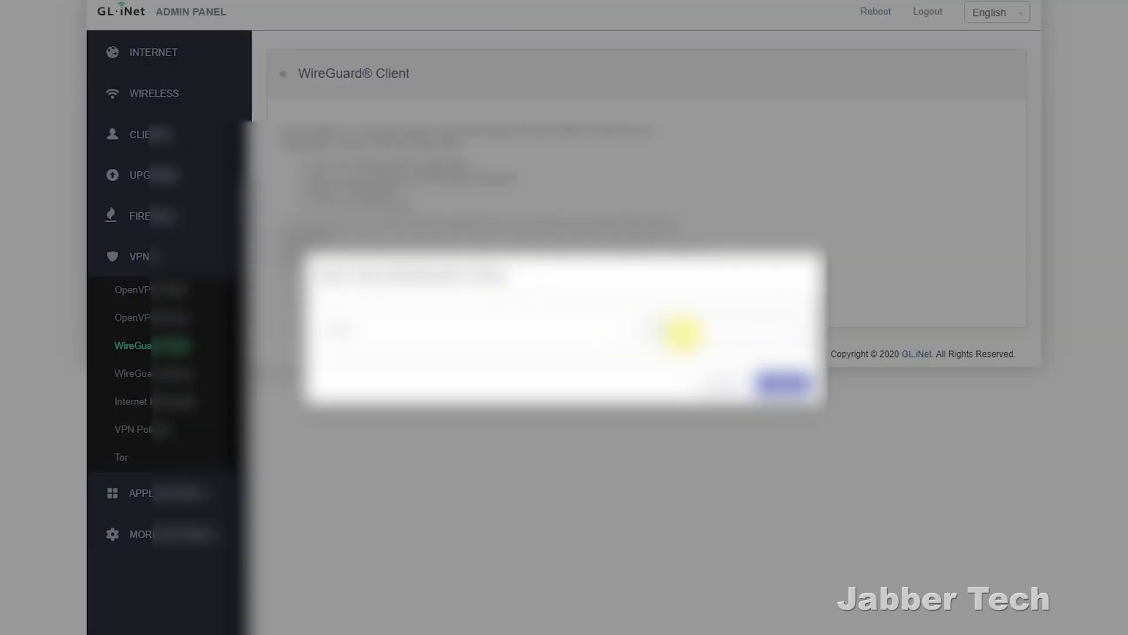
Save the pasted TorGuard config as a new WireGuard client, connect it, then stop the WireGuard server.
click(775, 383)
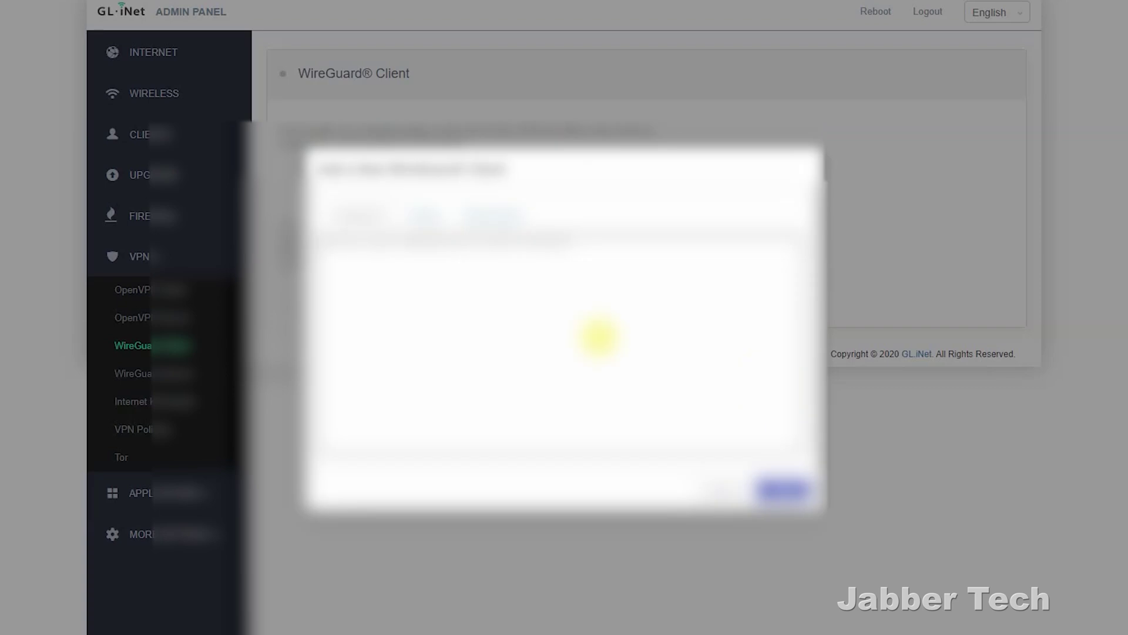
key(ctrl+v)
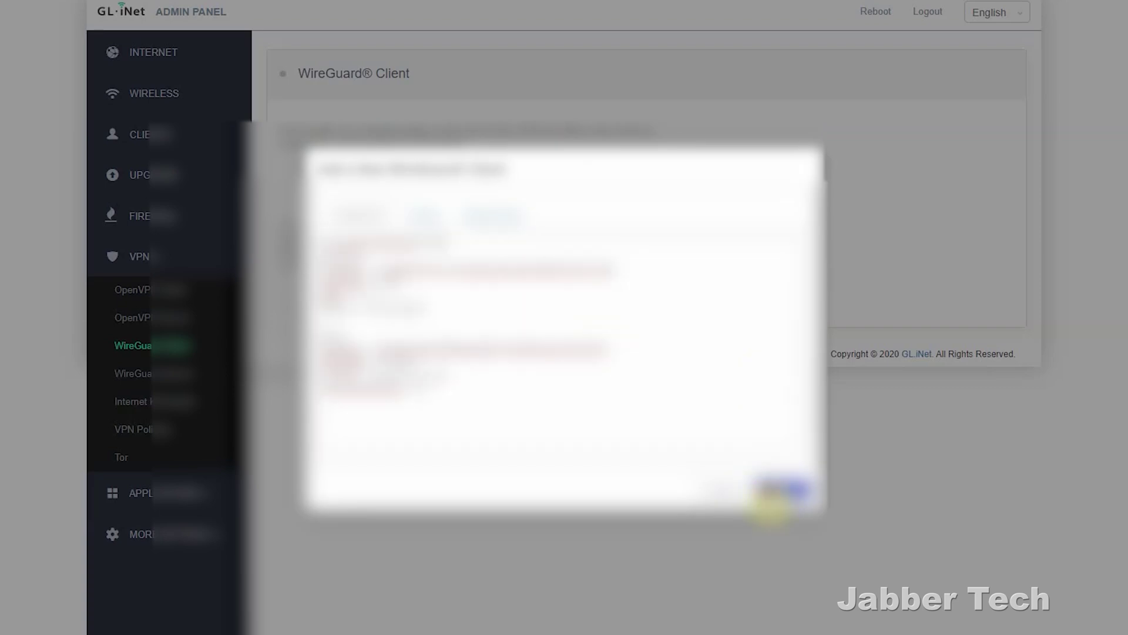
click(774, 495)
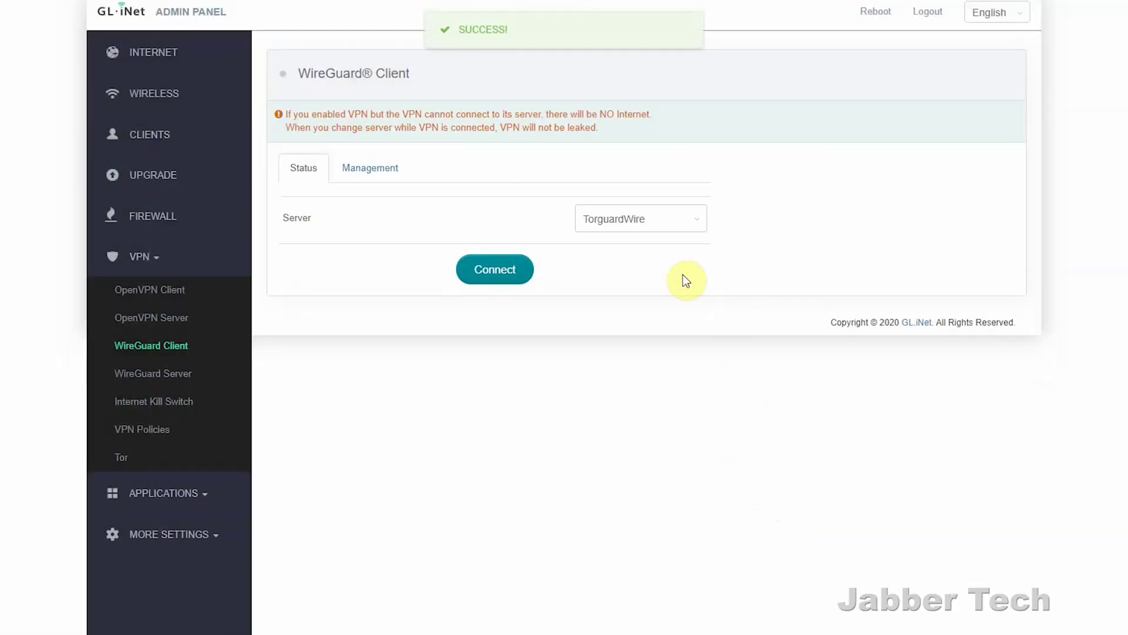
click(520, 271)
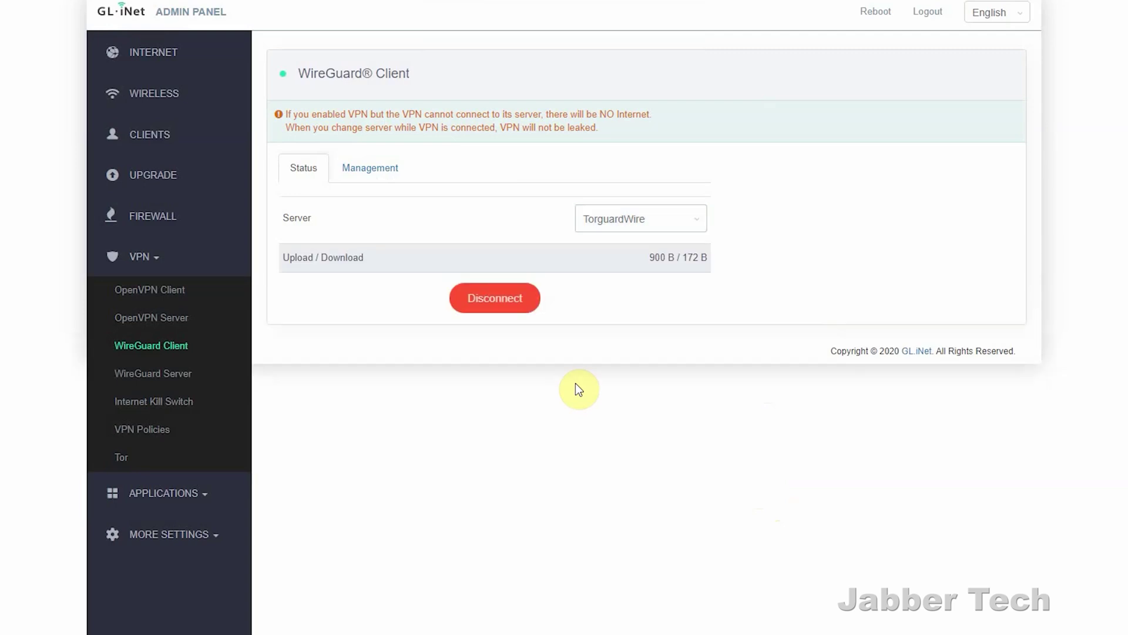
click(152, 373)
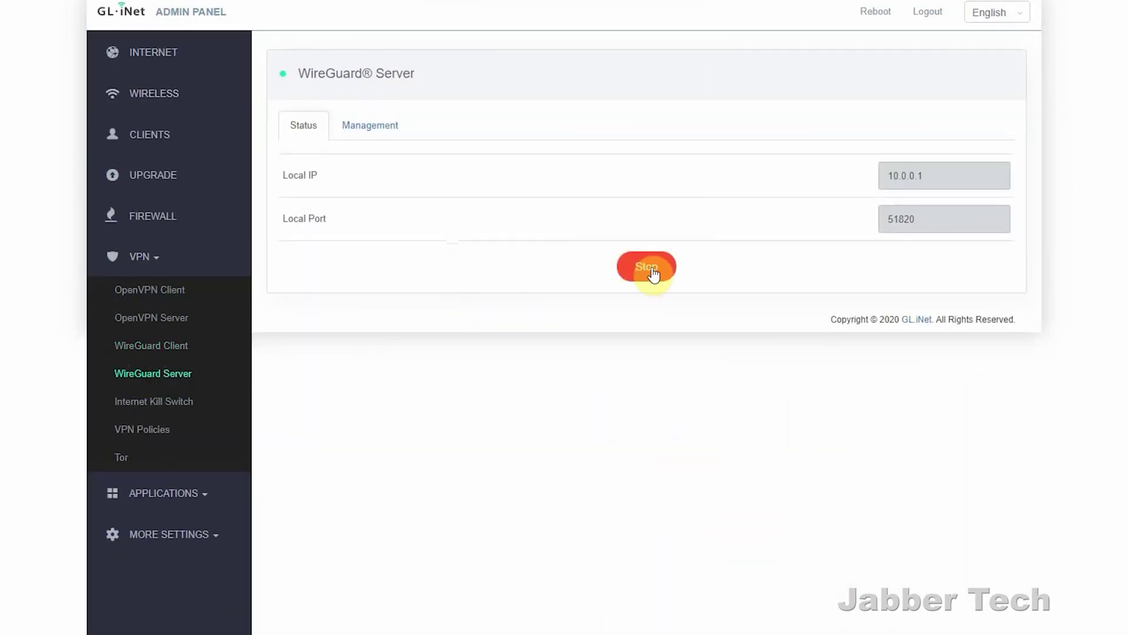
click(651, 269)
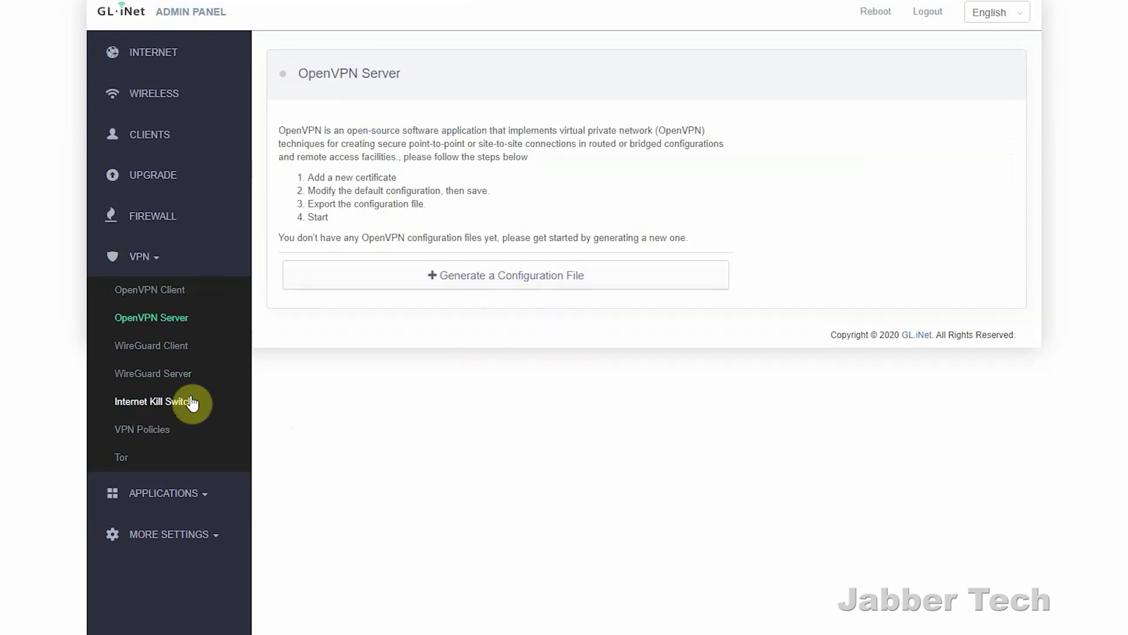
Enable the Internet Kill Switch and apply the setting.
click(189, 400)
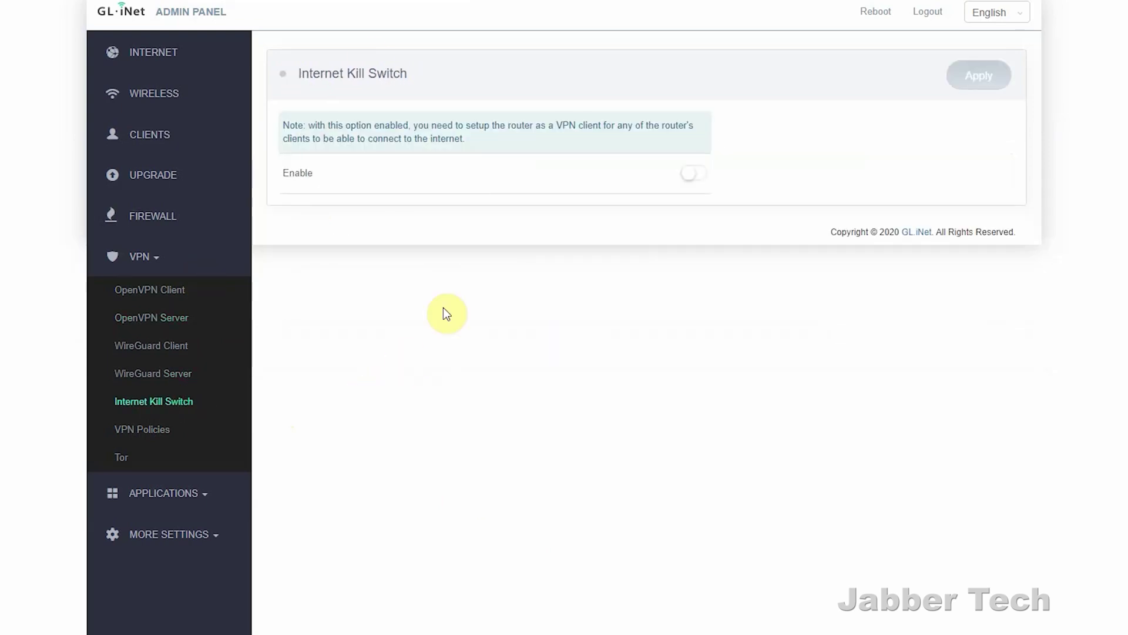
click(689, 179)
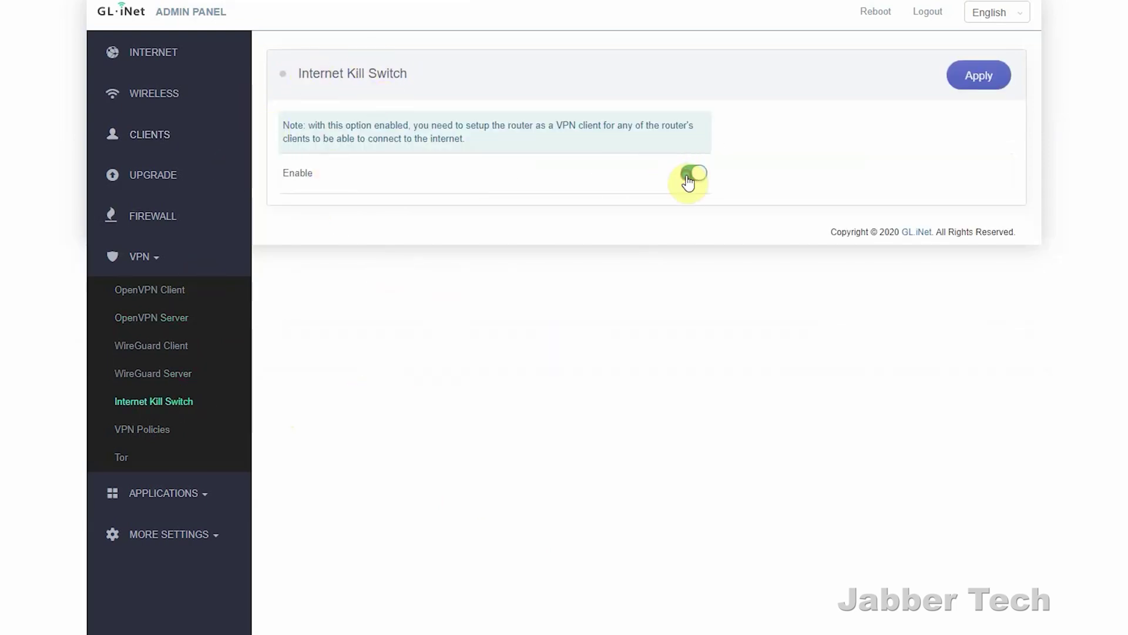
click(980, 89)
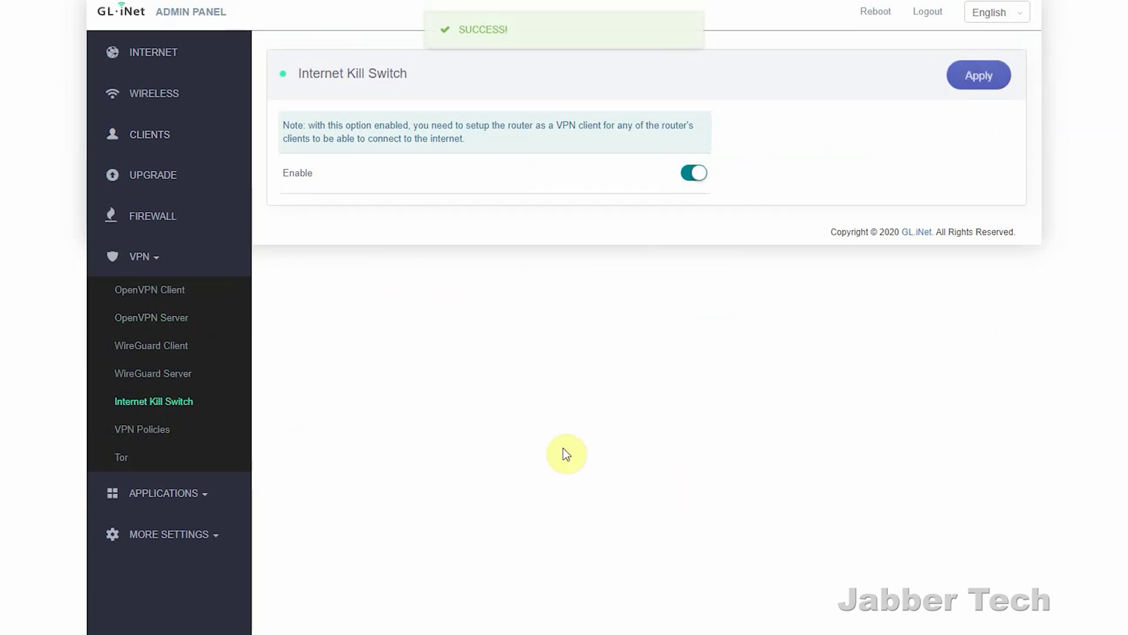
Review the VPN Policies rule choices without changing them, then view the Tor settings.
click(121, 428)
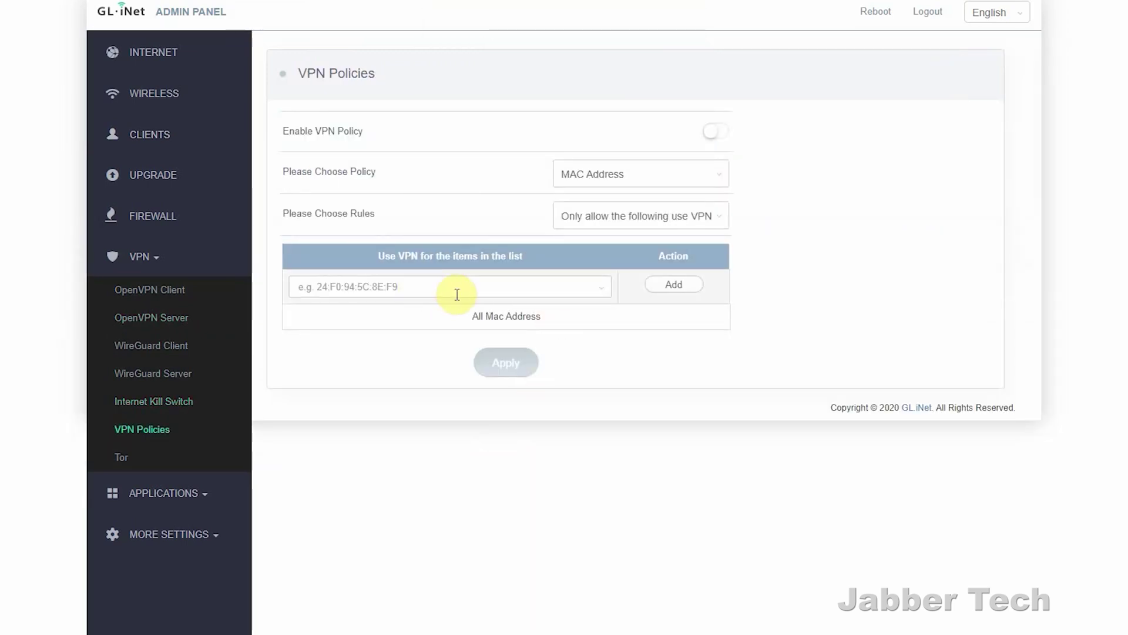
click(657, 215)
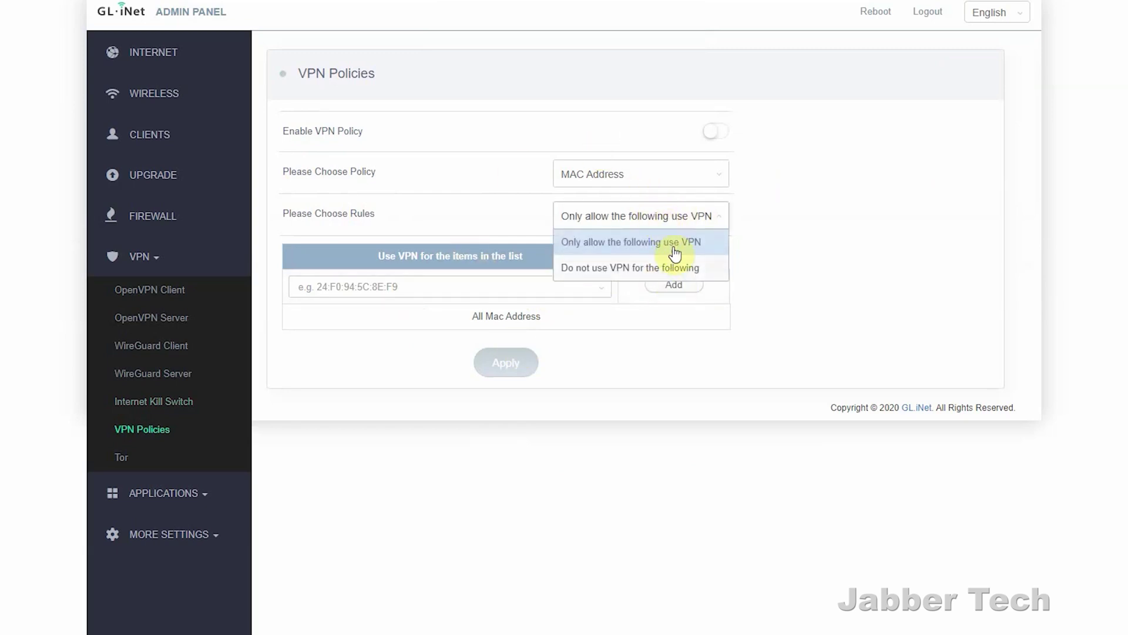
click(774, 304)
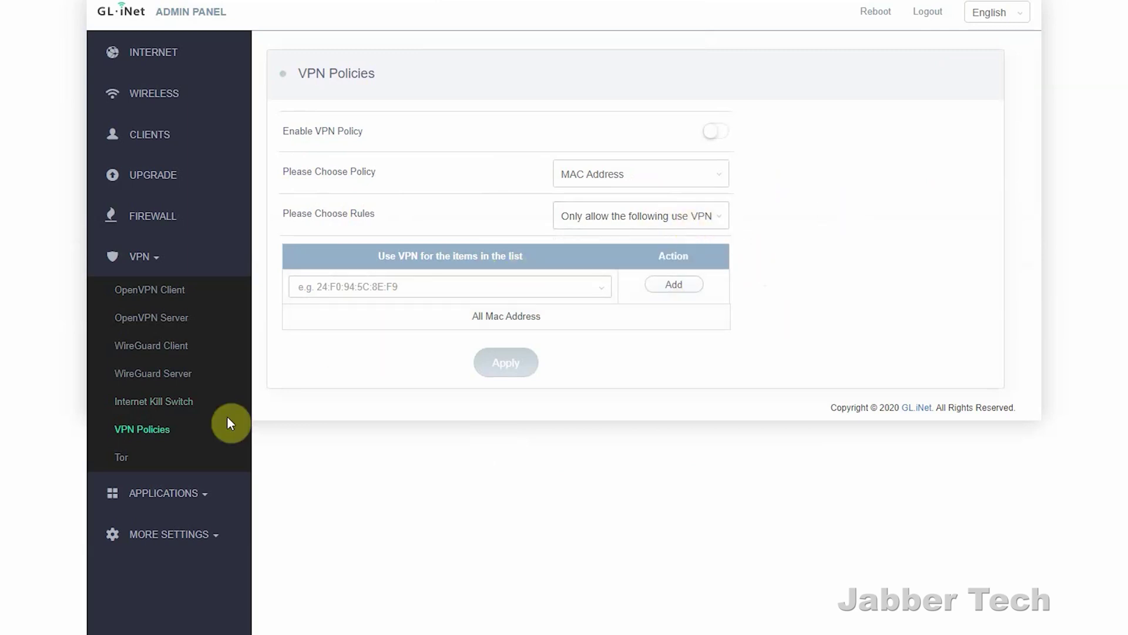
click(134, 457)
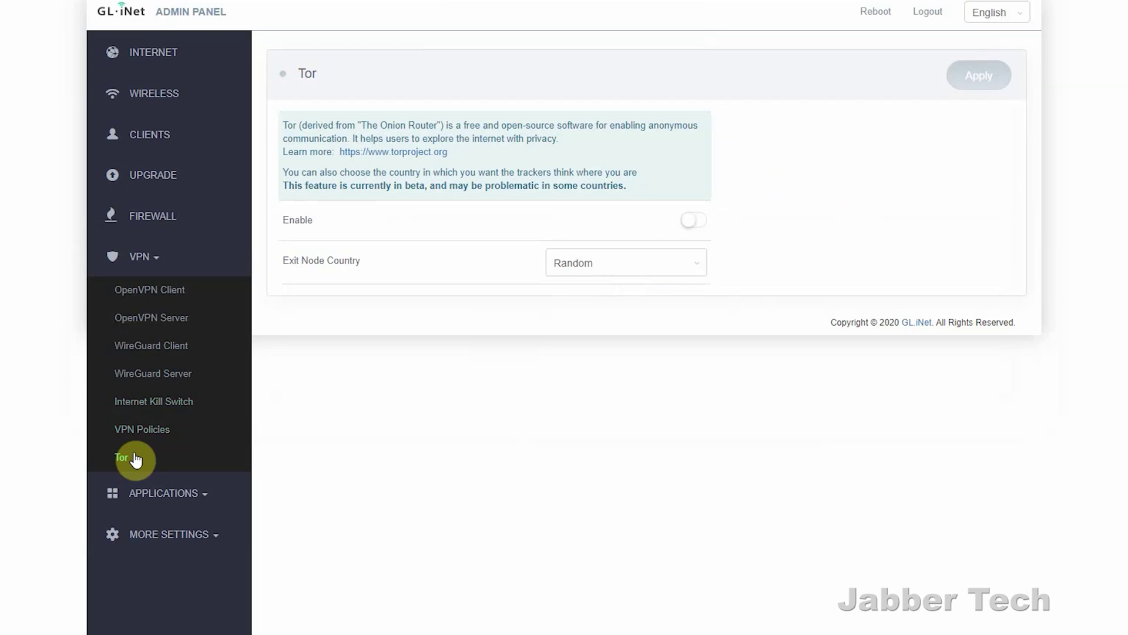
click(139, 496)
Open the Bluetooth settings under Applications.
click(156, 351)
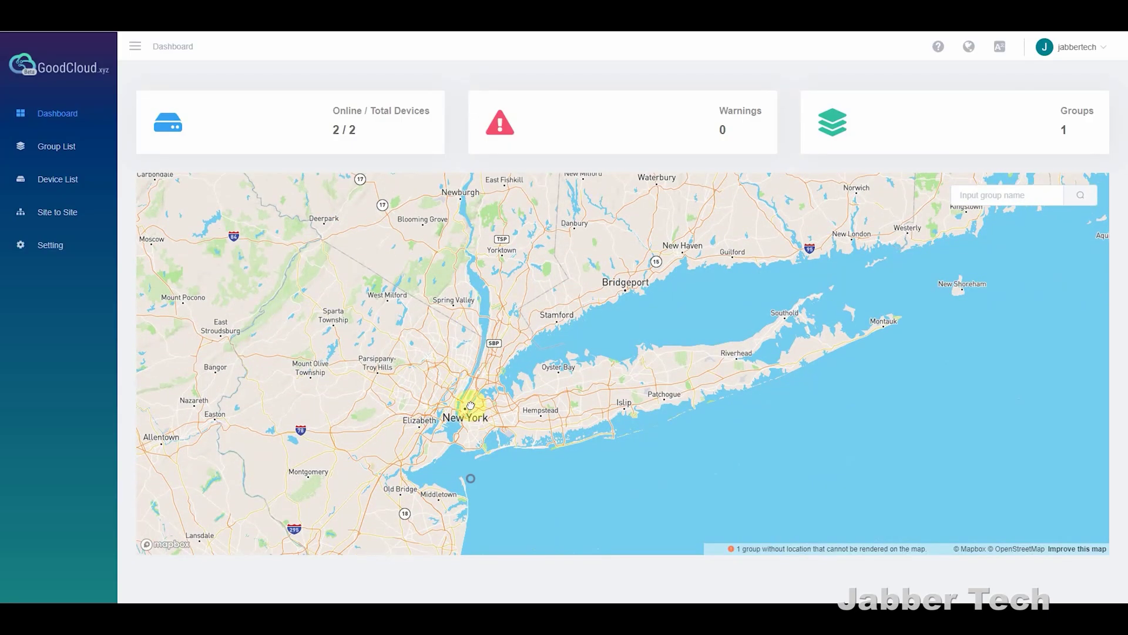
Open the Cirrus access point from the GoodCloud map and toggle real-time statistics off and back on.
click(471, 406)
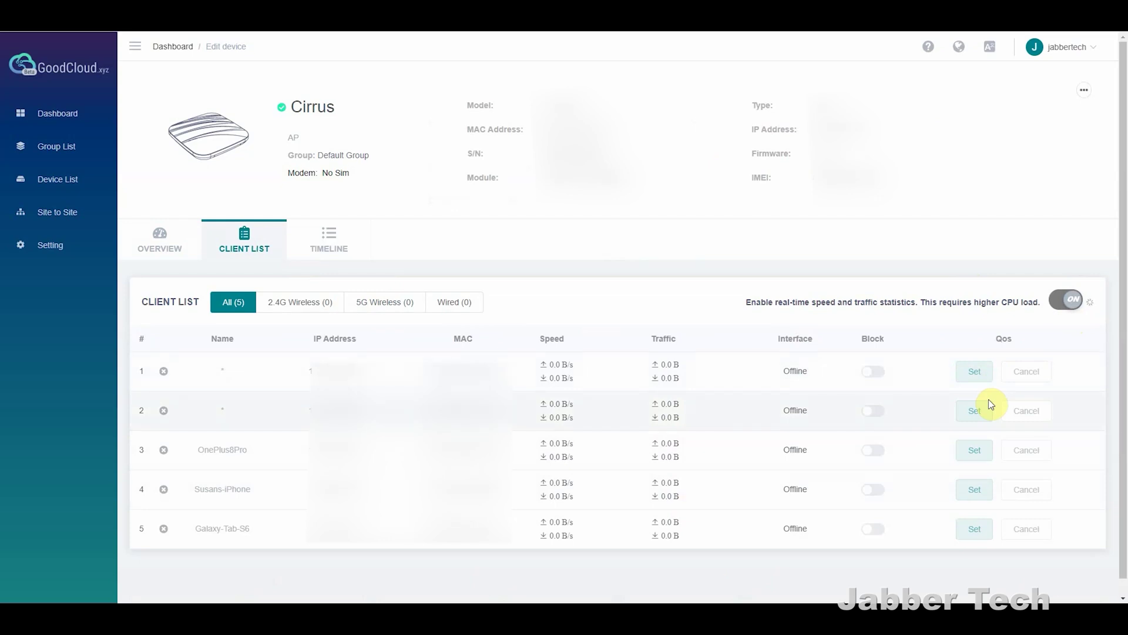
click(1071, 301)
click(1088, 302)
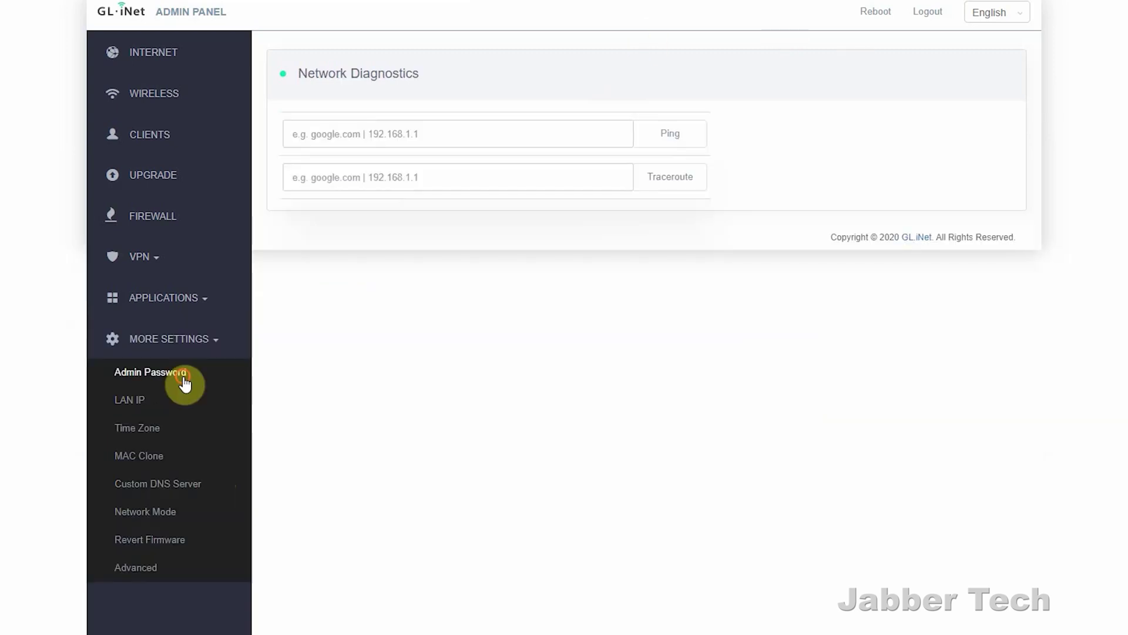
View the Admin Password and LAN IP pages, then sync the router time to America/New York.
click(185, 382)
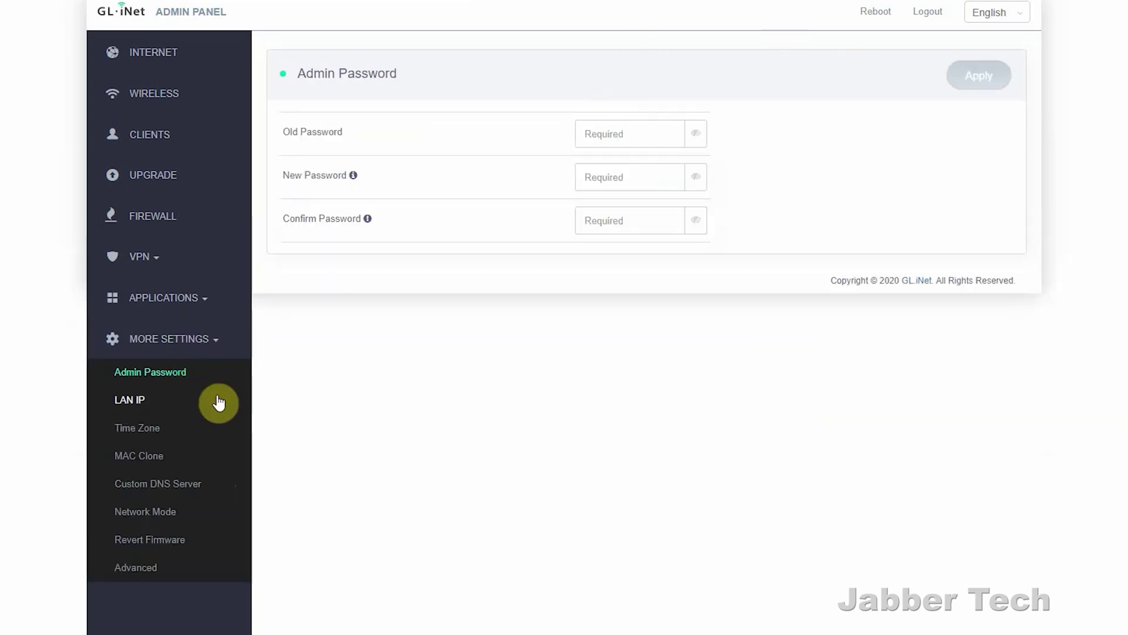
click(152, 415)
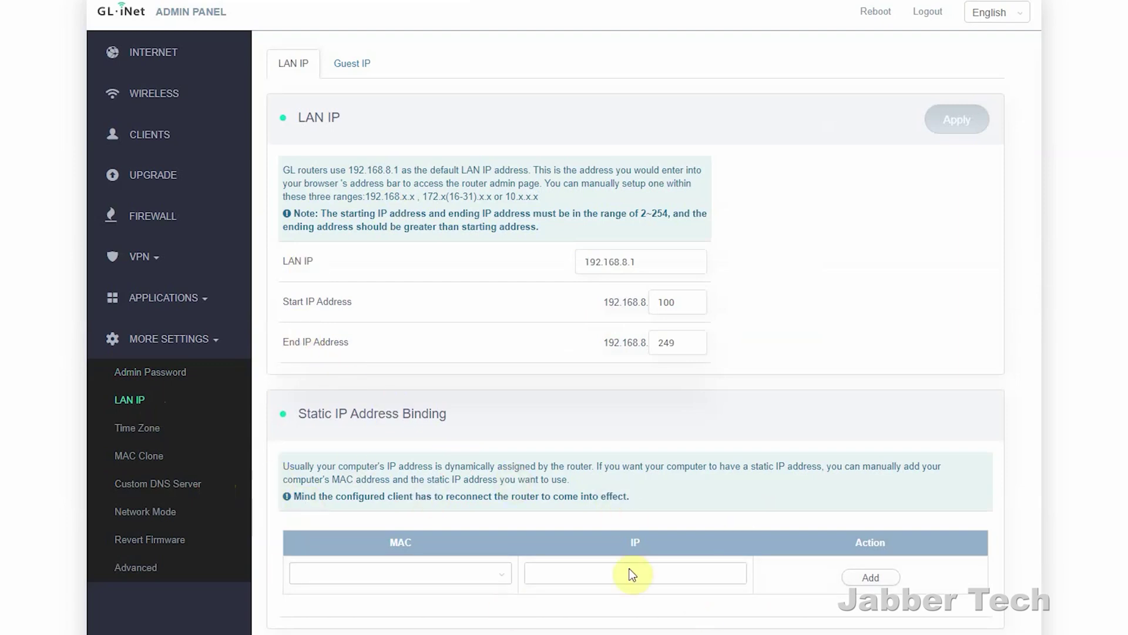
click(158, 440)
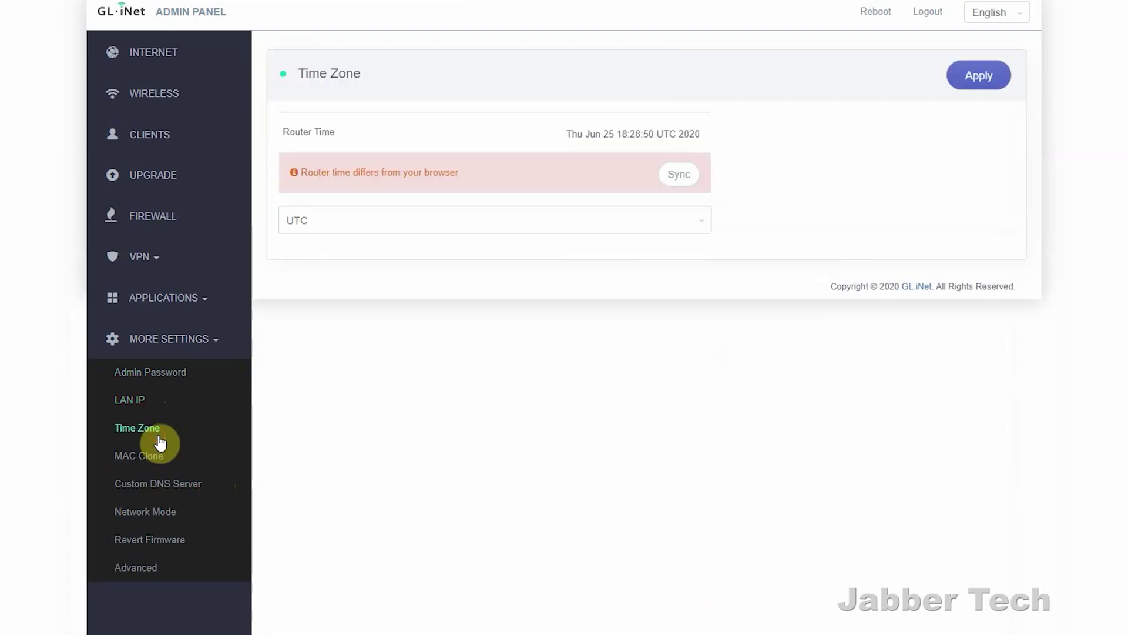
click(678, 174)
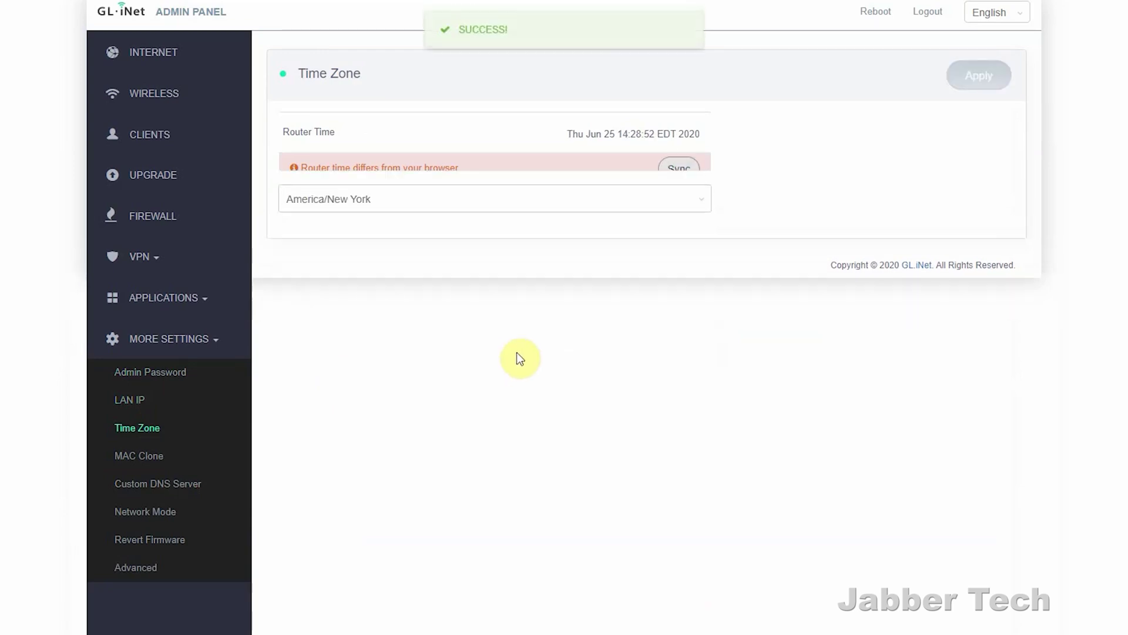
Set the MAC Clone WAN MAC address to Random, then open the Custom DNS Server page.
click(153, 458)
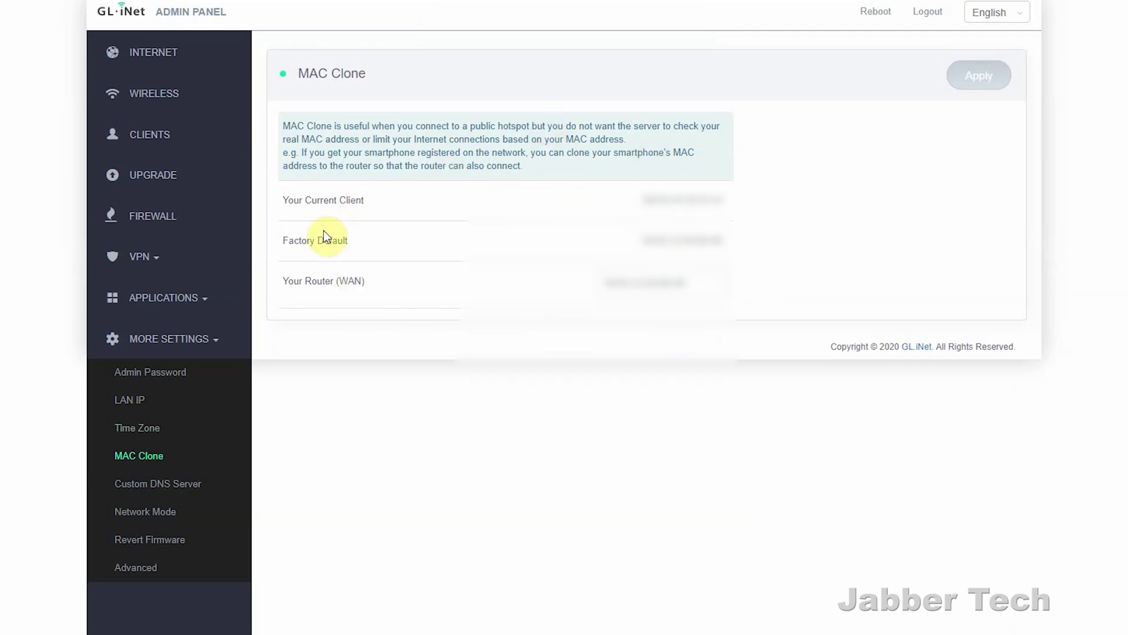
click(699, 286)
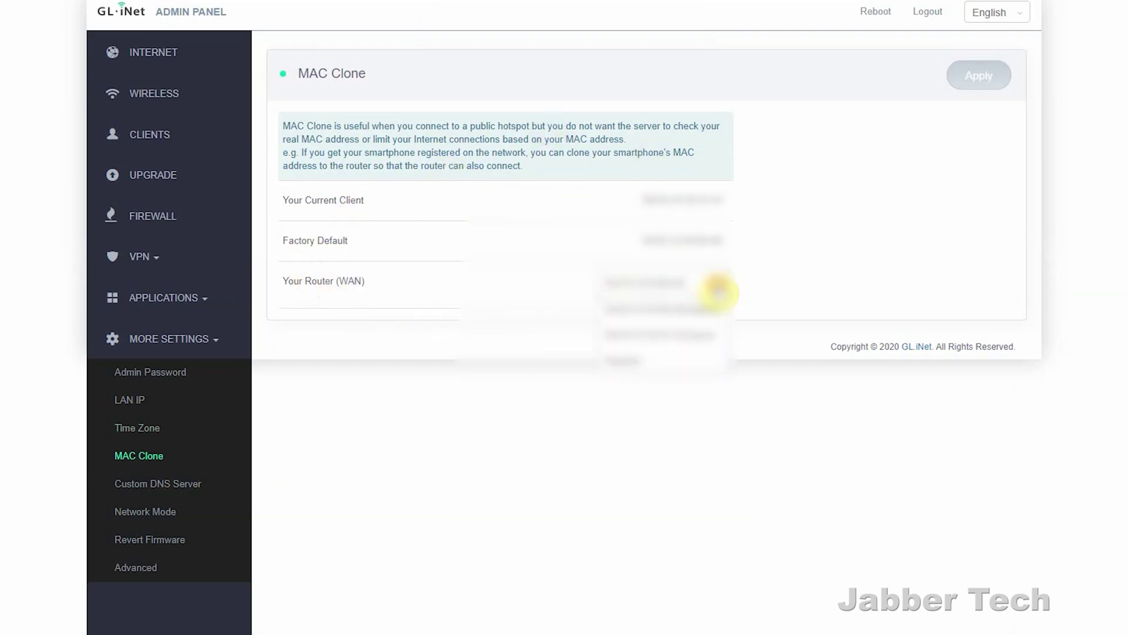
click(720, 285)
click(681, 280)
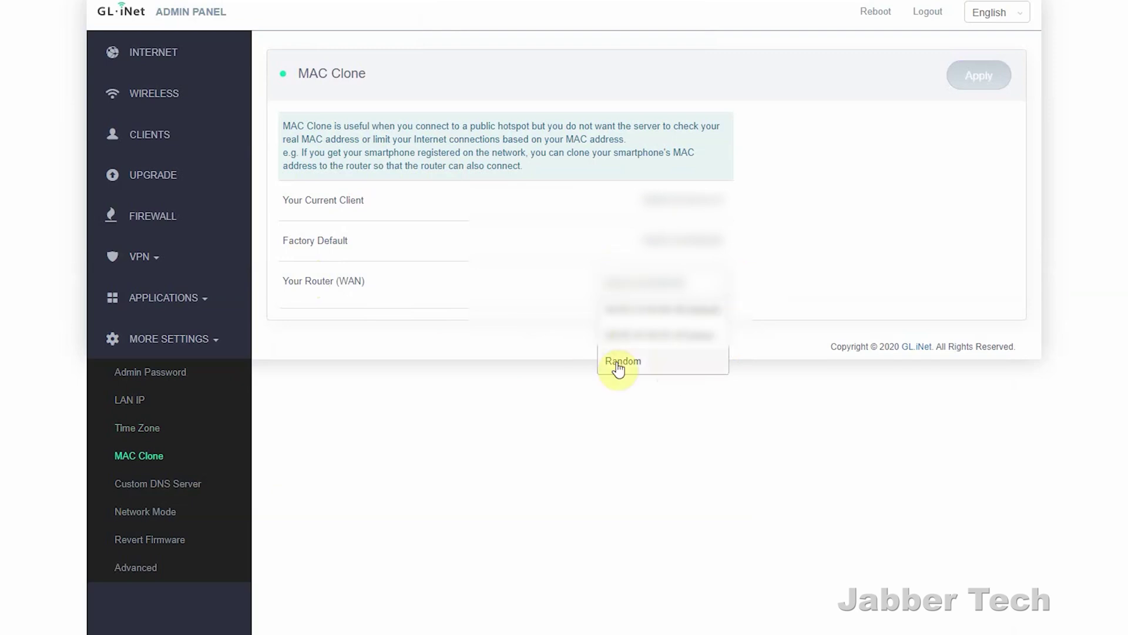
click(147, 464)
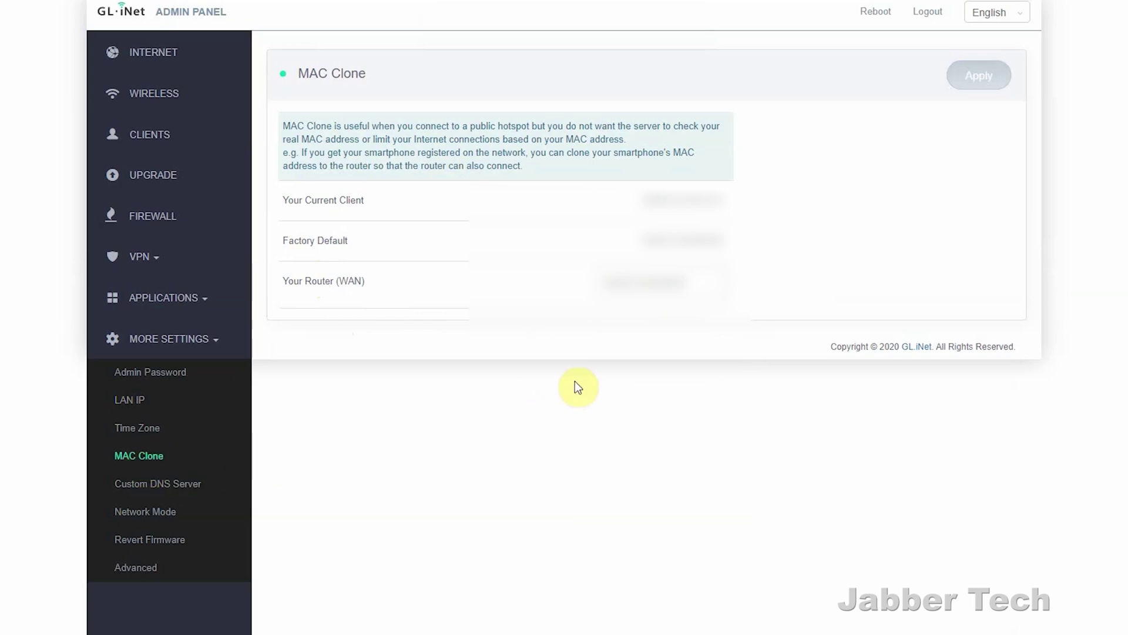
click(714, 281)
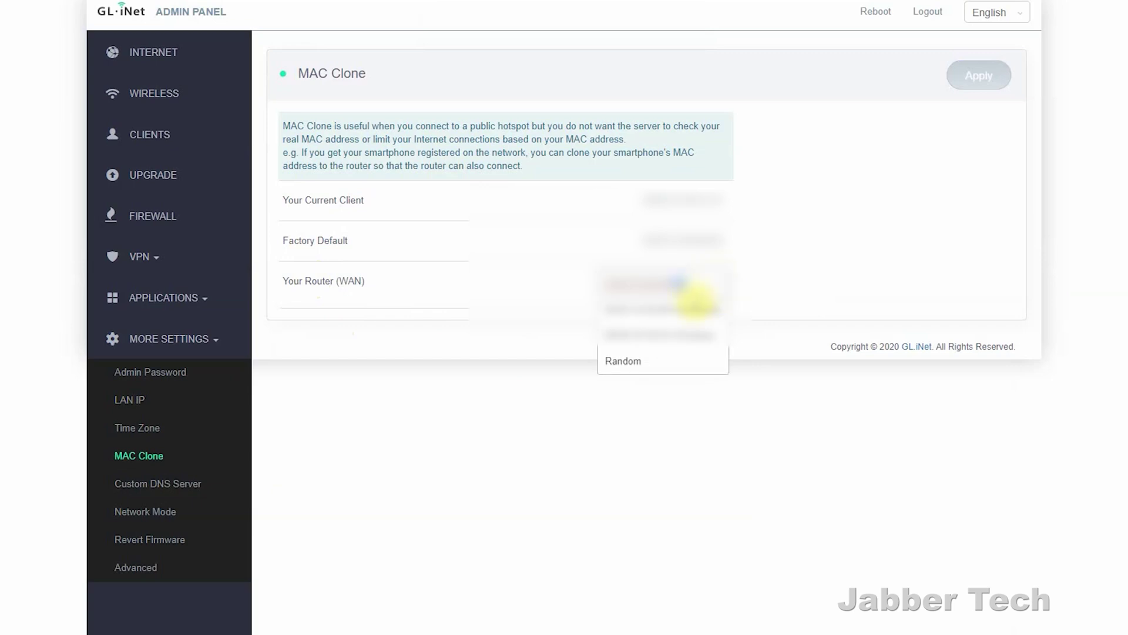
click(628, 360)
click(184, 483)
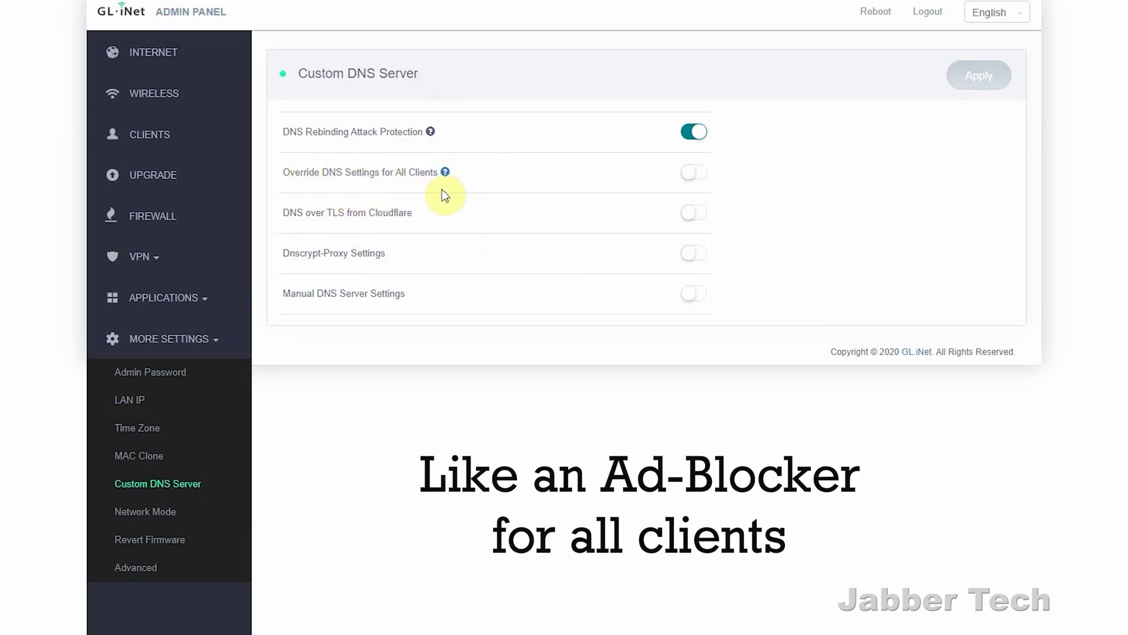
mouse_move(447, 176)
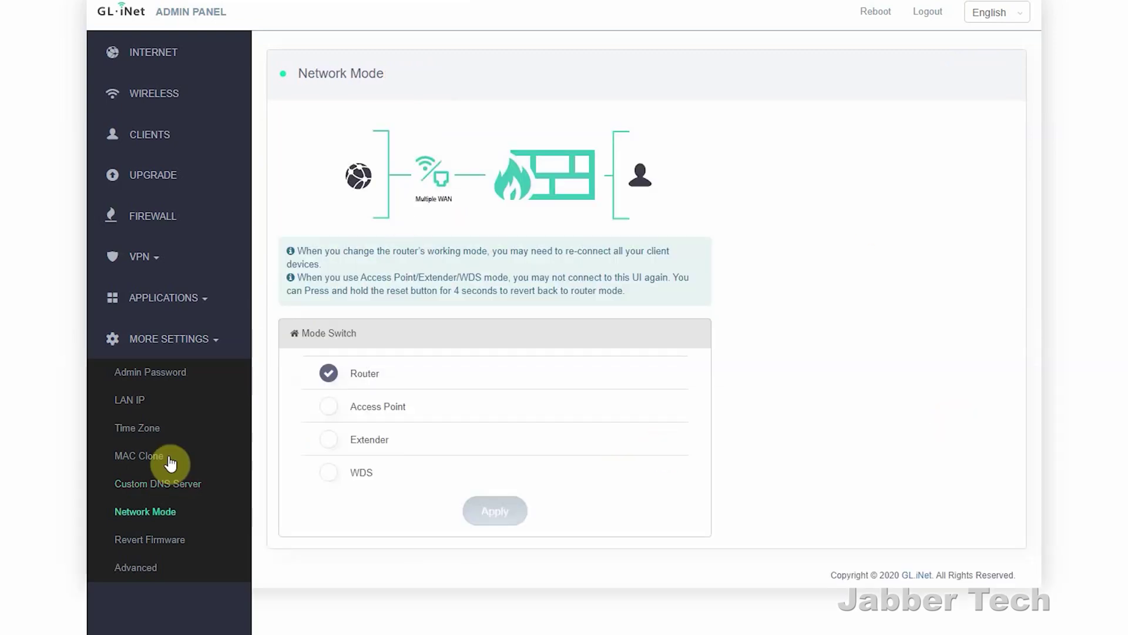
Review LuCI's LED Configuration page, then open the Realtime Load graphs.
click(155, 509)
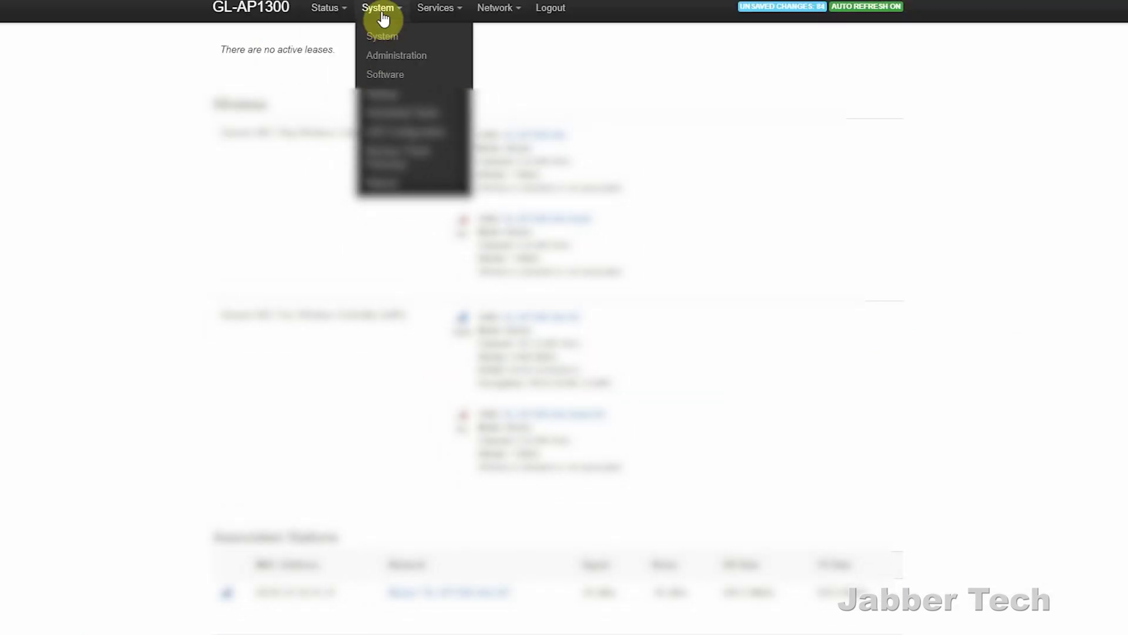
click(427, 134)
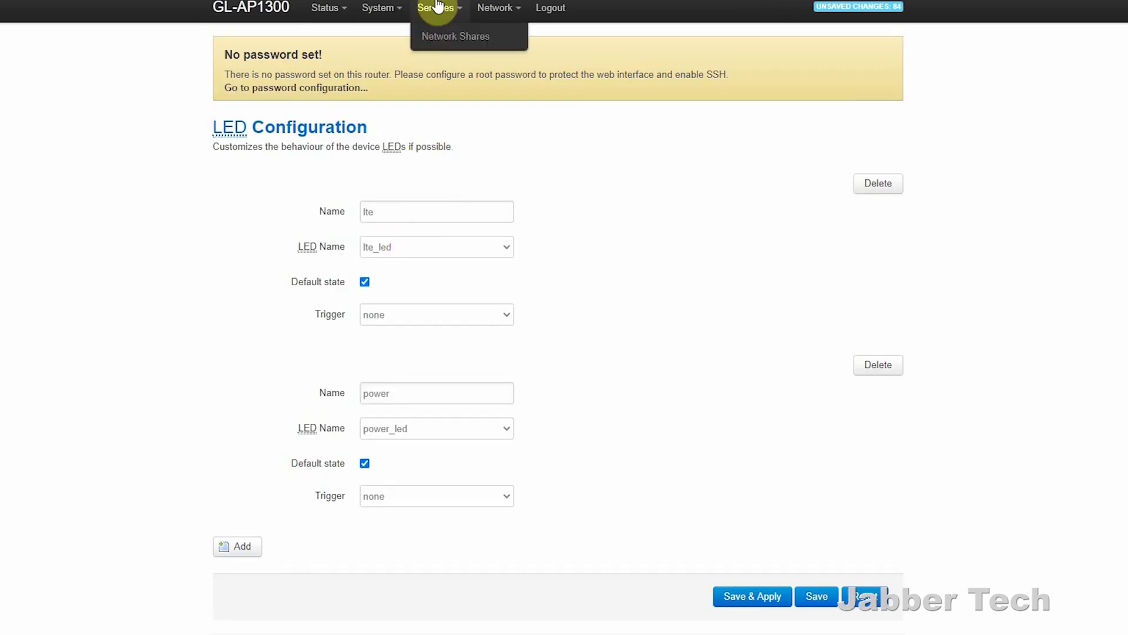
mouse_move(329, 12)
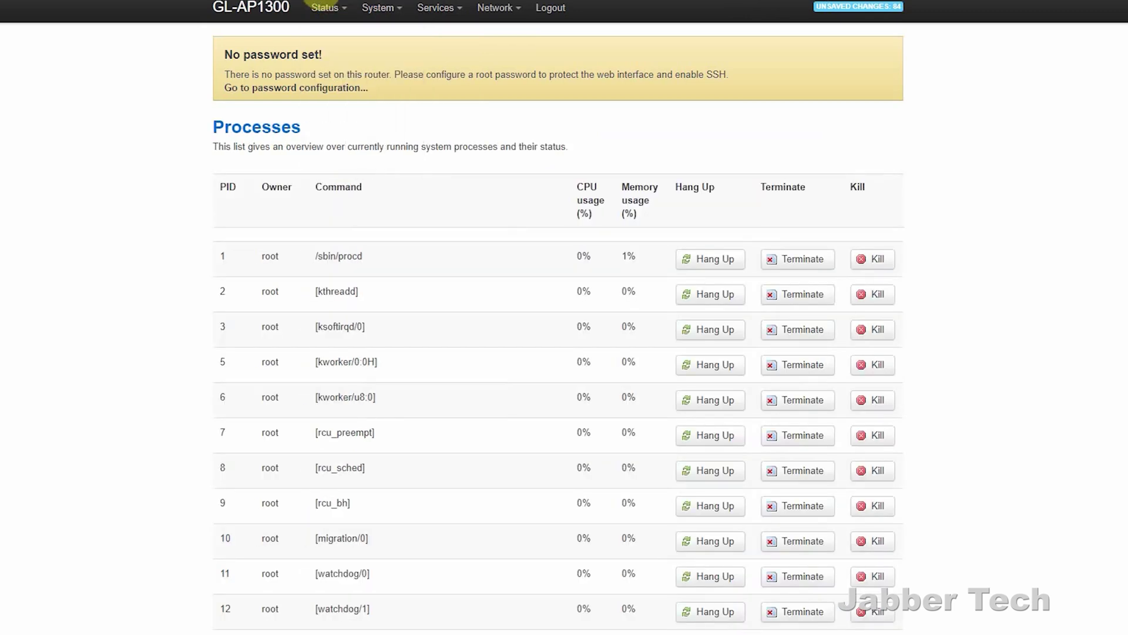
click(334, 151)
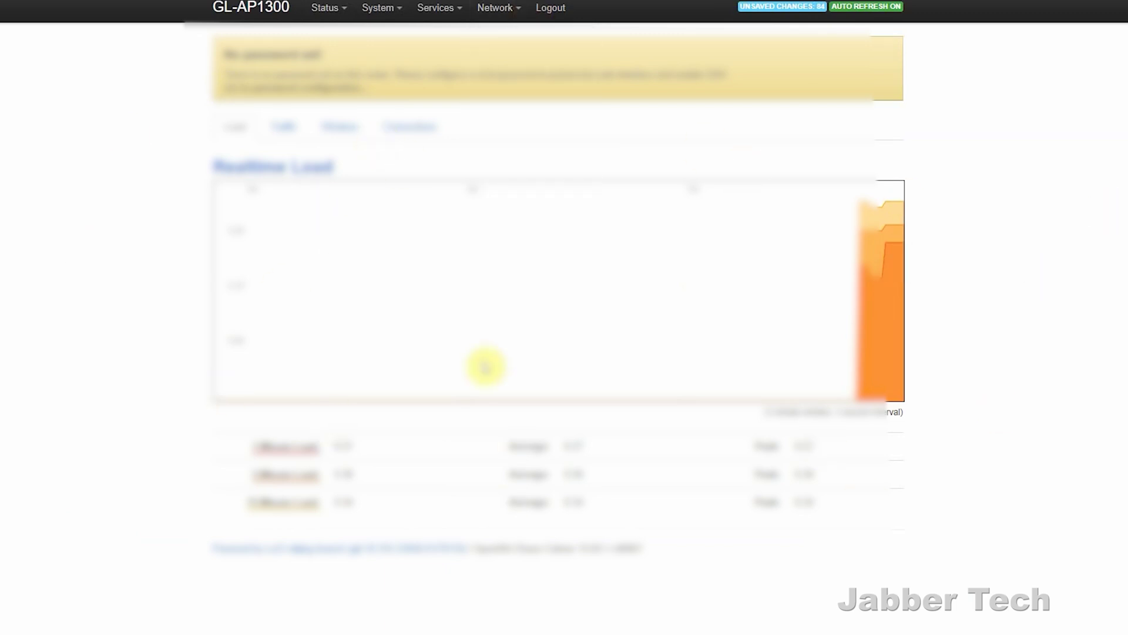
Bring up the System menu's page list in LuCI's top navigation bar.
mouse_move(400, 16)
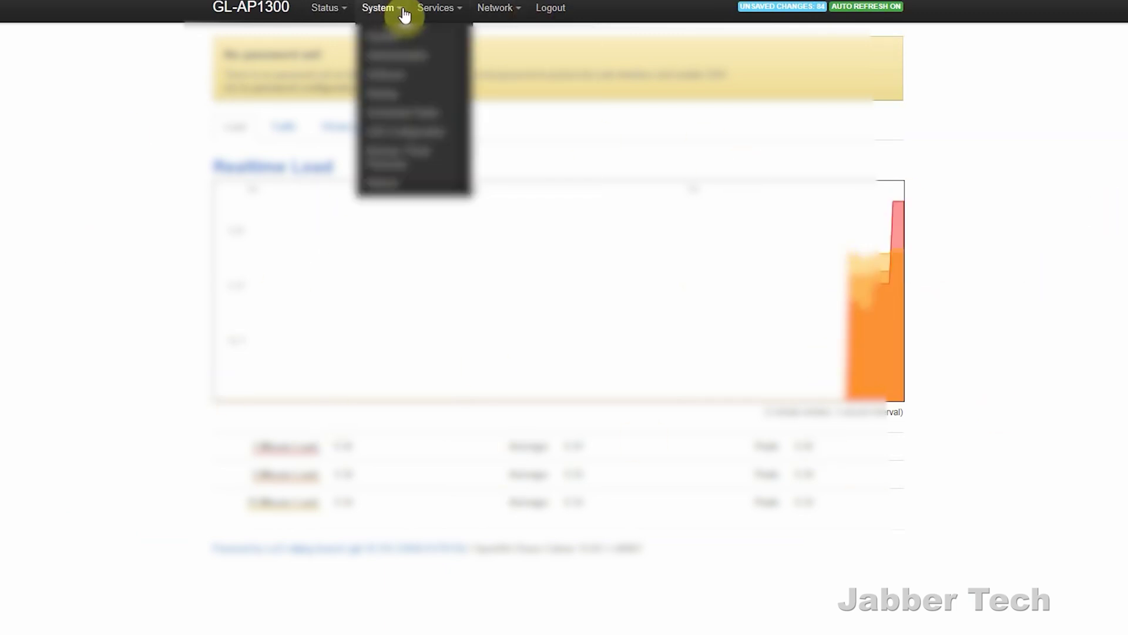